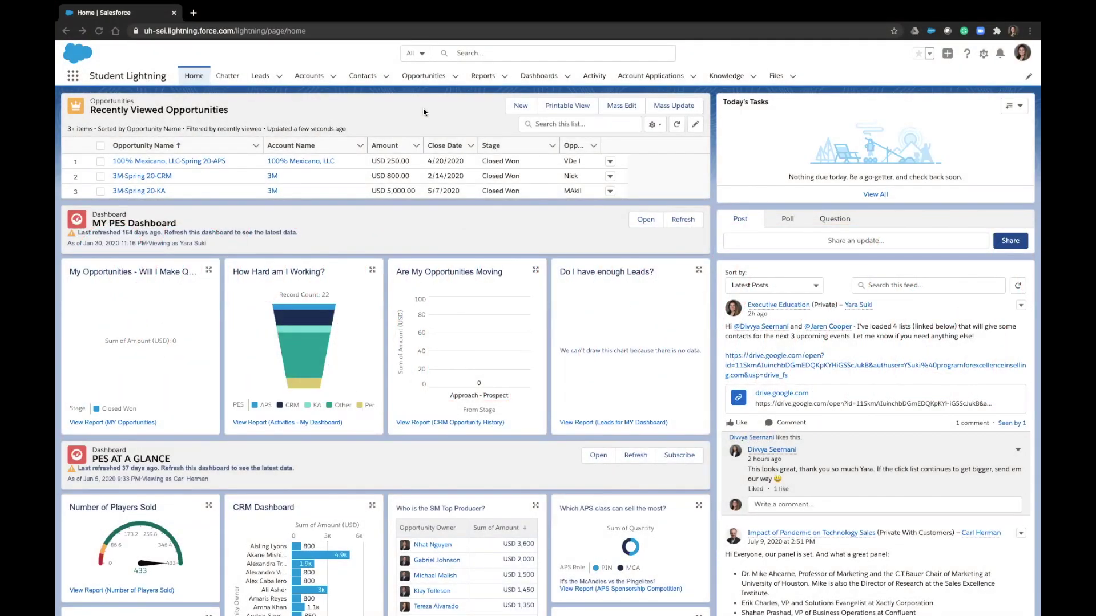
# Search globally for '3m' and open the 3M account record
pyautogui.click(469, 52)
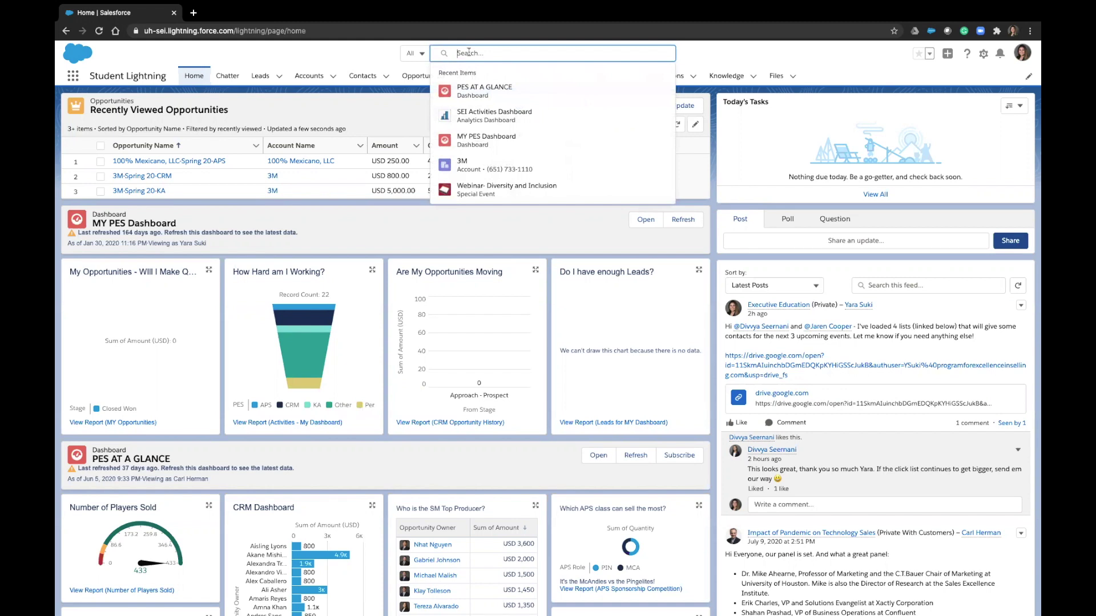
pyautogui.write('3m')
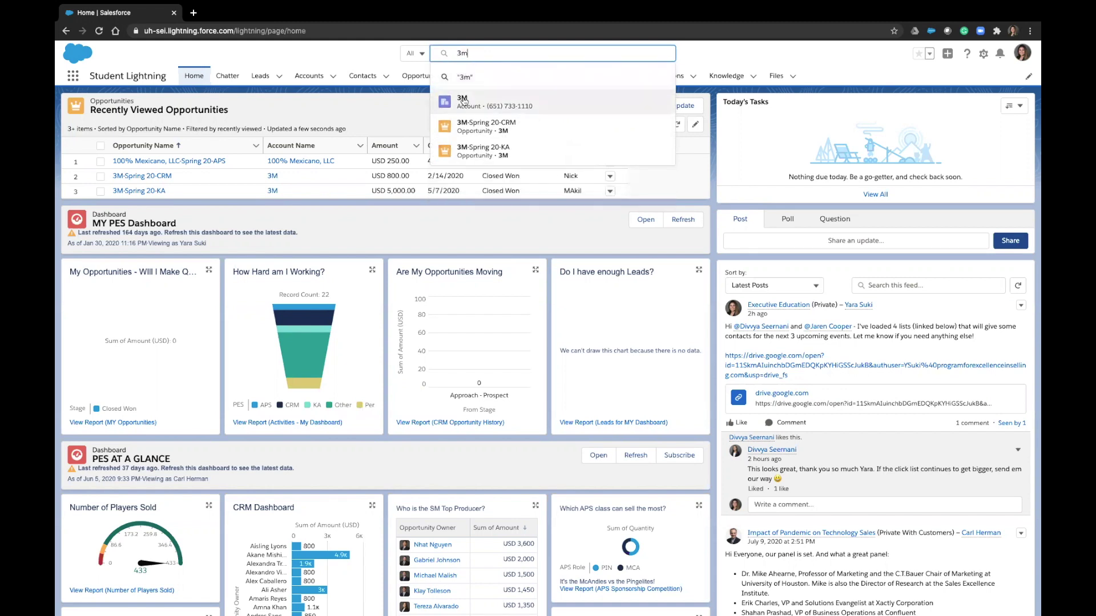
pyautogui.click(462, 101)
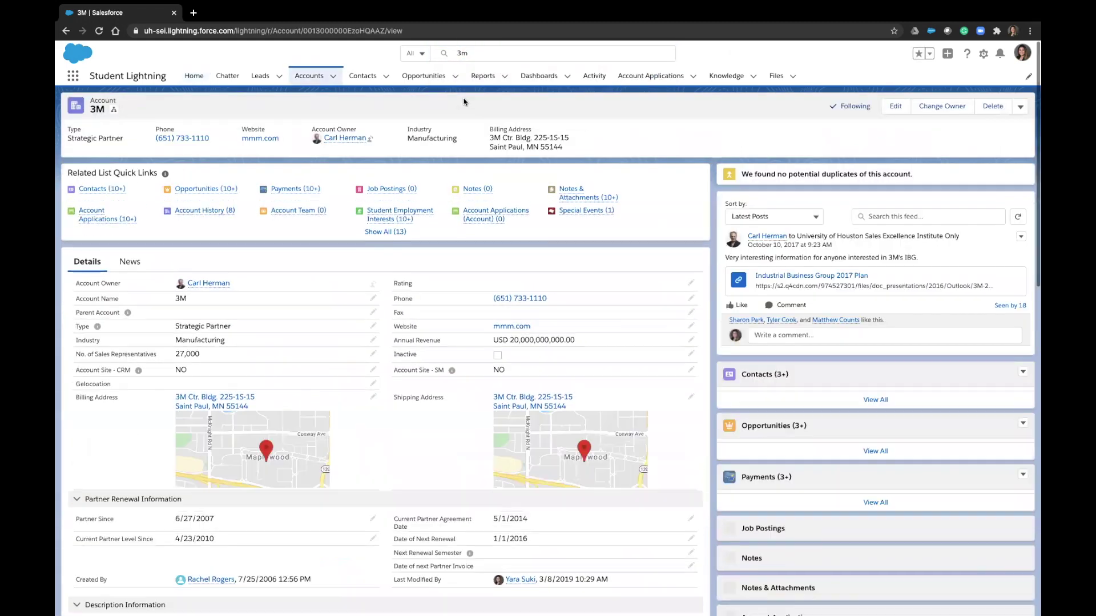
# Open the 3M account's full Opportunities list and scroll through it
pyautogui.scroll(-3, 635, 331)
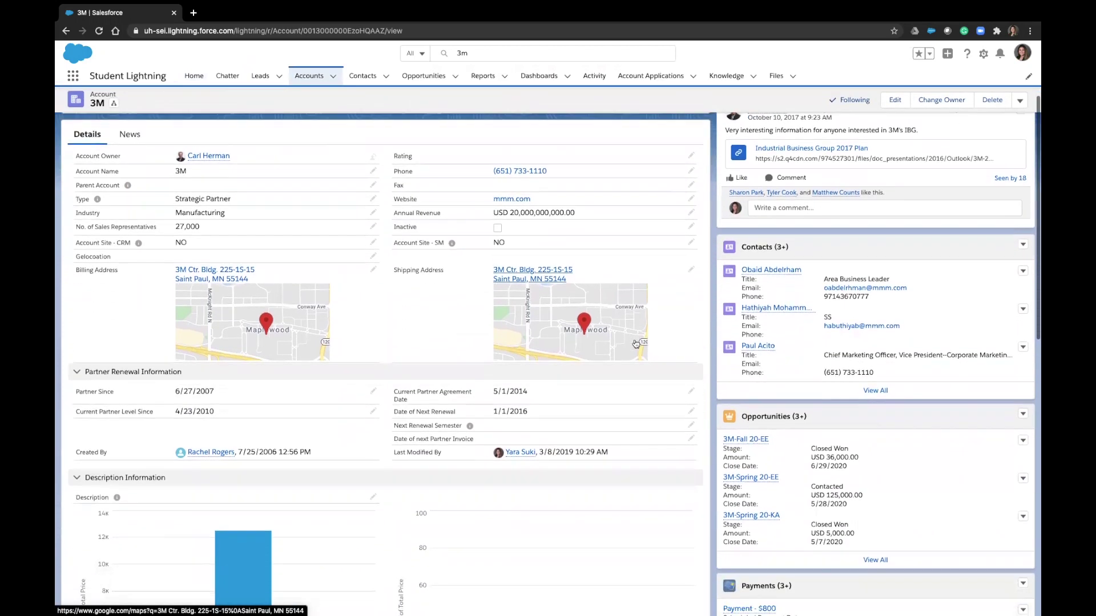
pyautogui.click(793, 411)
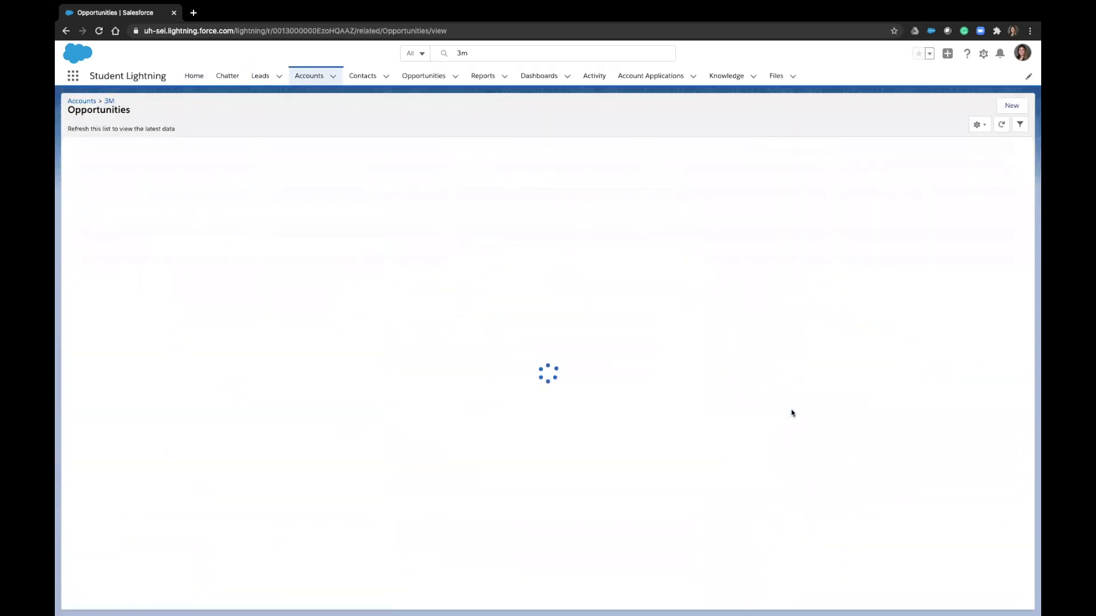
pyautogui.scroll(-3, 791, 412)
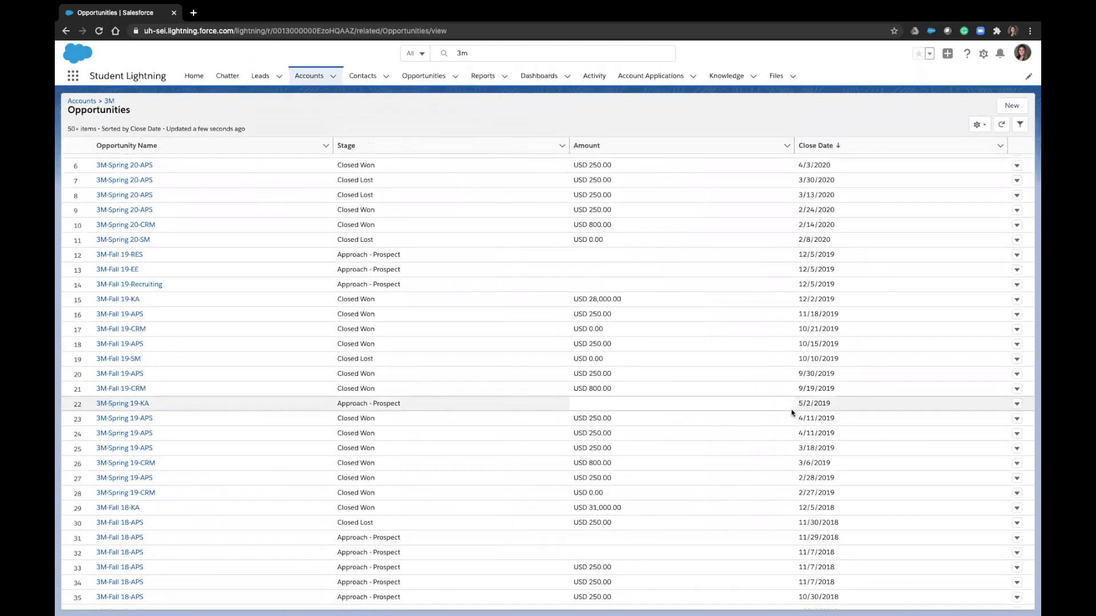
pyautogui.scroll(-3, 791, 409)
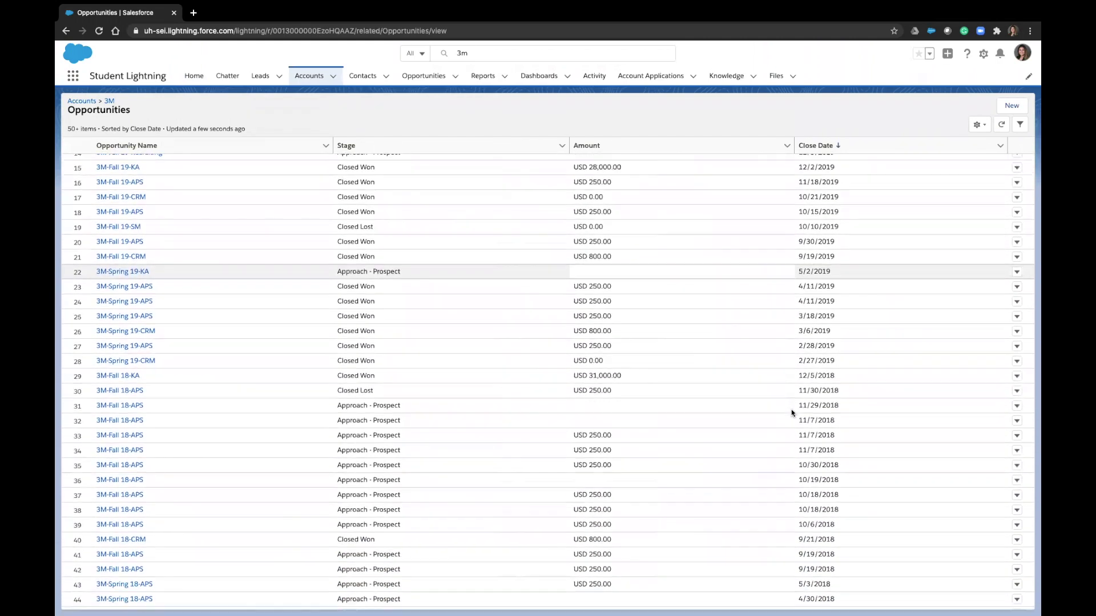
pyautogui.scroll(-3, 791, 409)
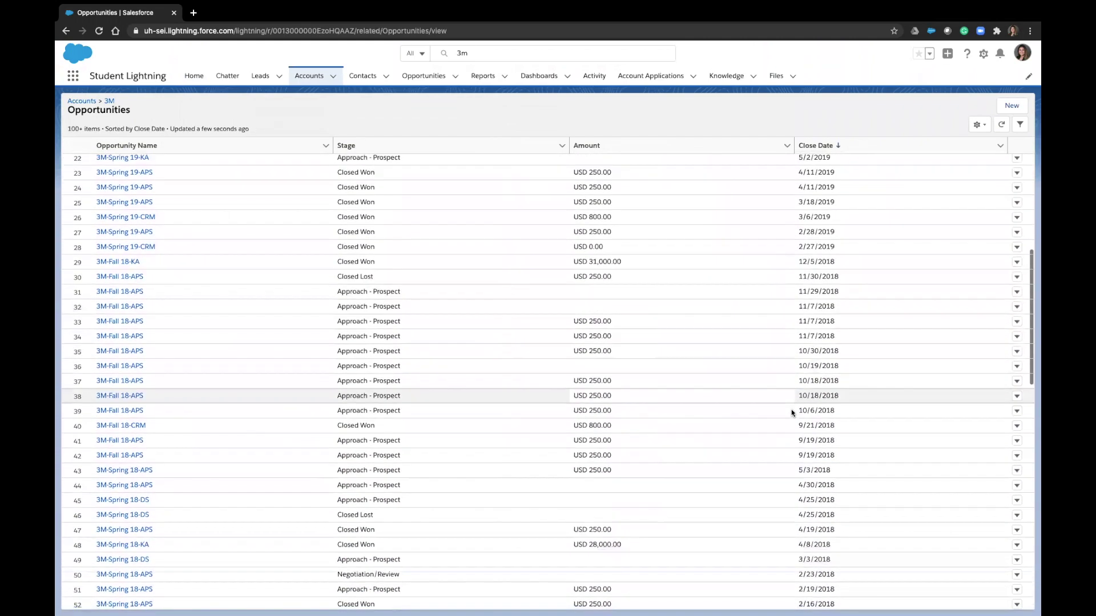
pyautogui.scroll(-2, 791, 409)
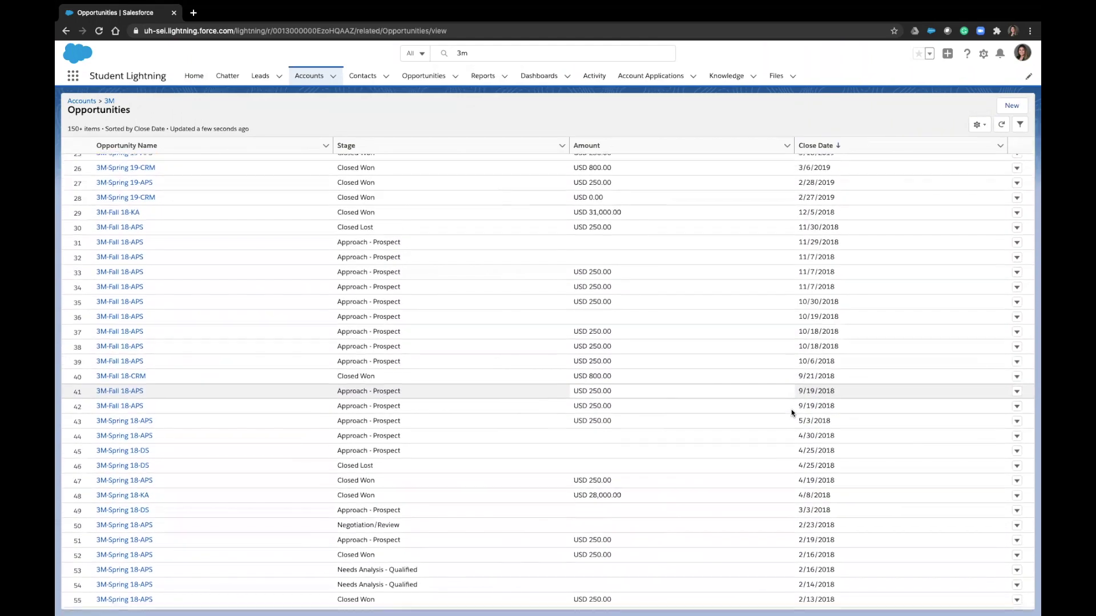
pyautogui.scroll(4, 791, 409)
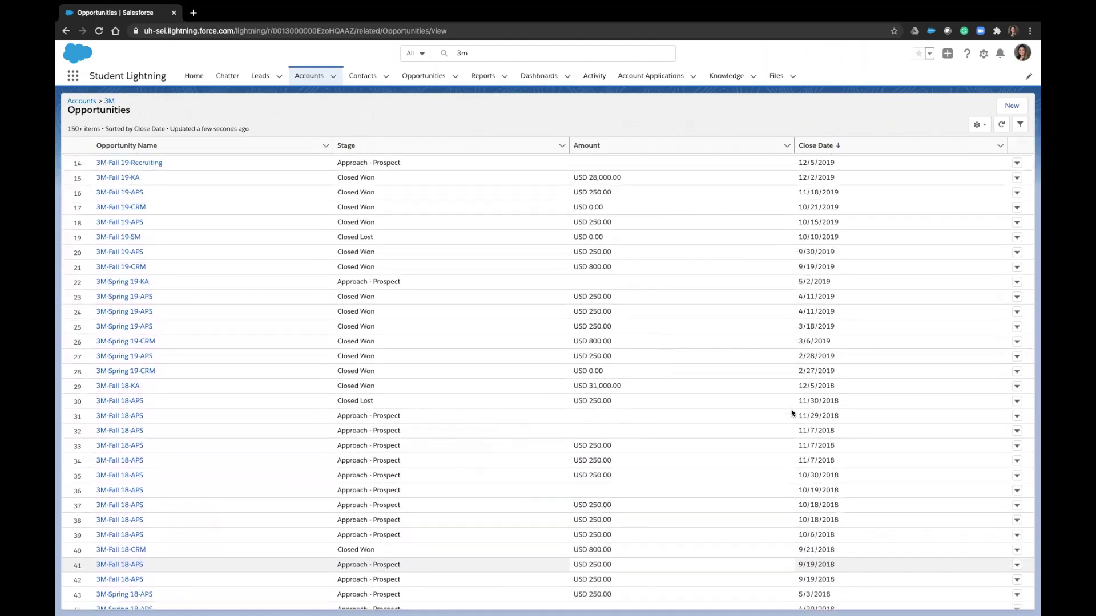
pyautogui.scroll(3, 791, 412)
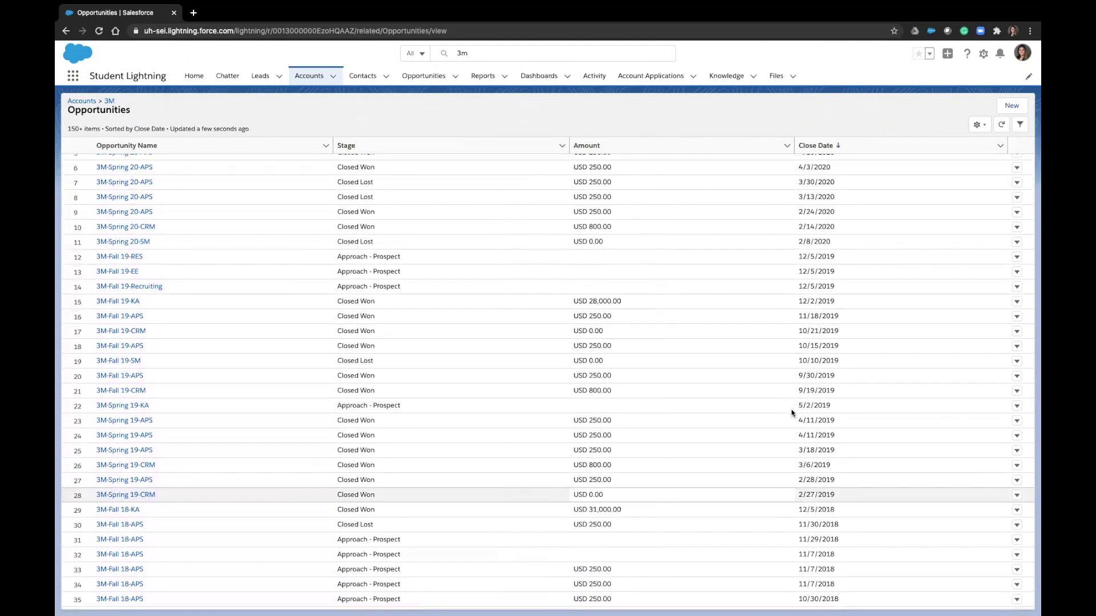
pyautogui.scroll(2, 791, 409)
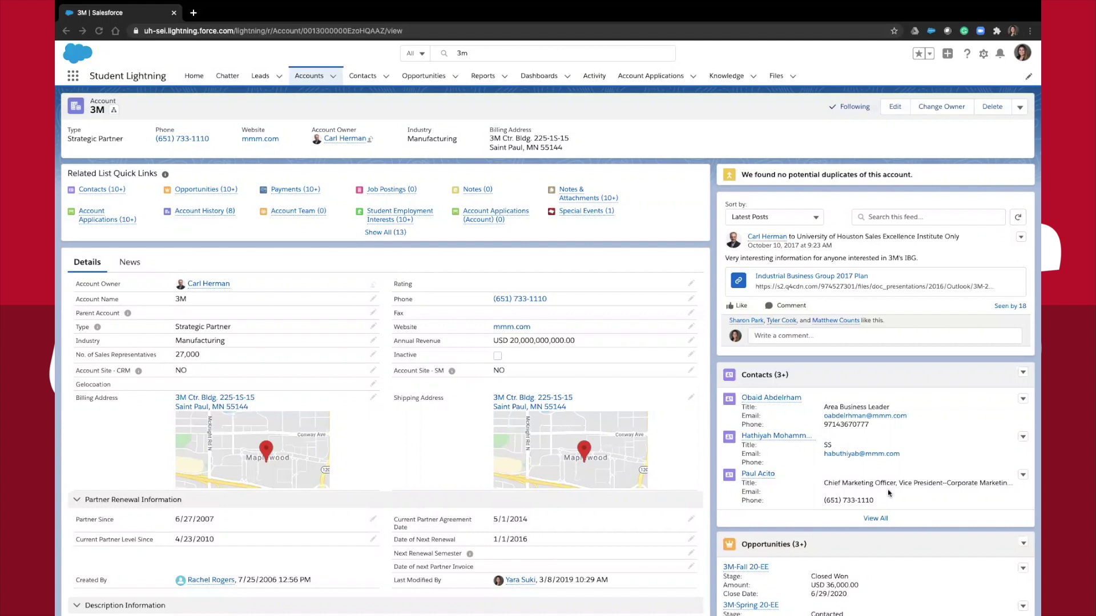
# Start a new 3M opportunity named '3M-Fall 20-CRM' with Type CRM
pyautogui.click(1024, 544)
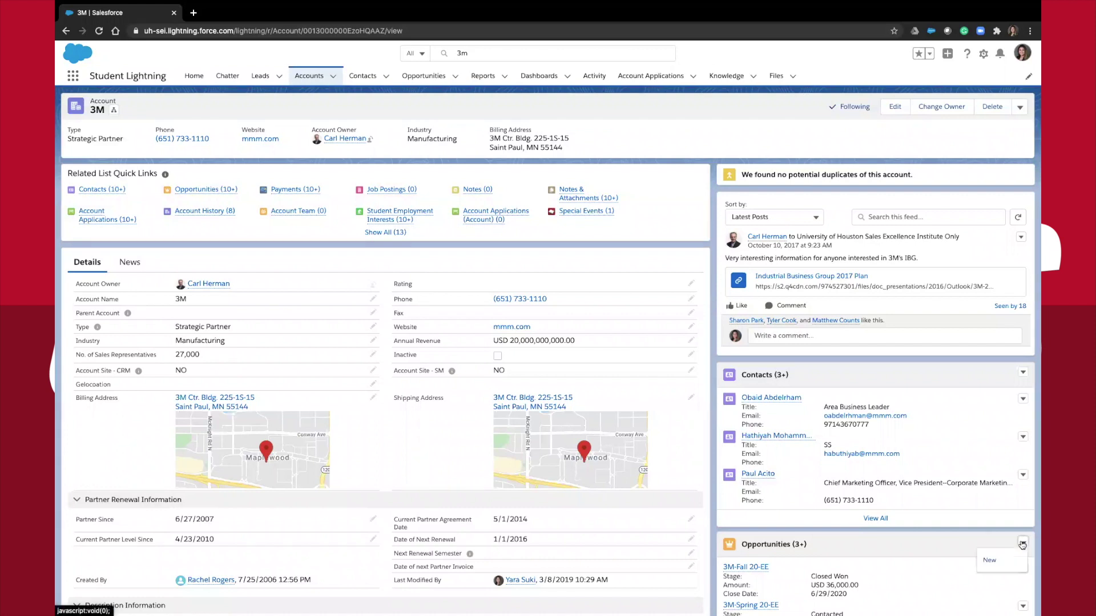
pyautogui.click(1003, 560)
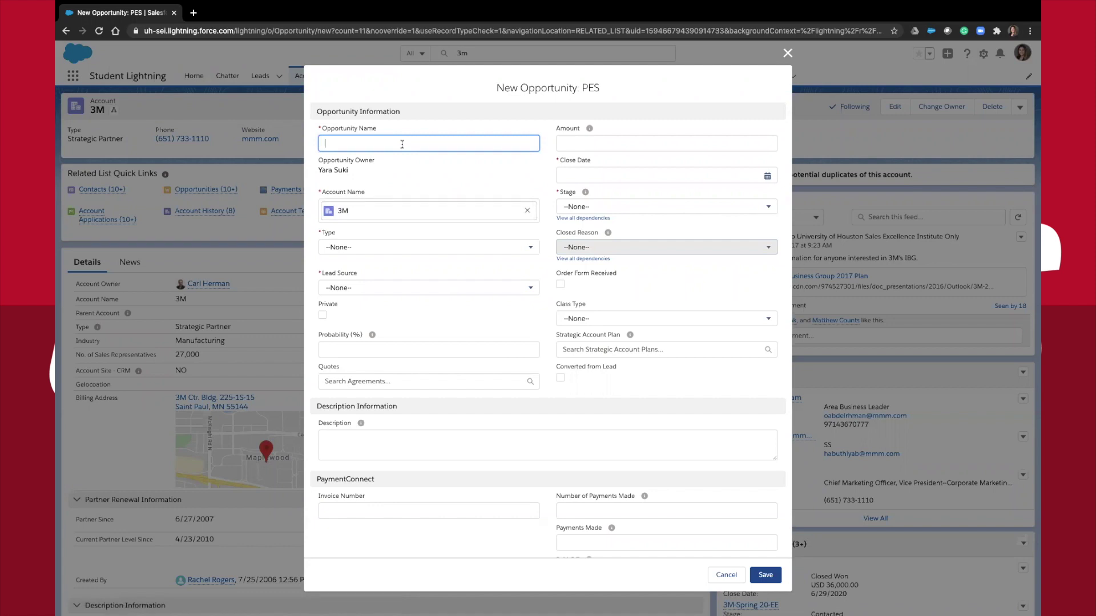
pyautogui.write('3M-Fall 20-CRM')
pyautogui.click(364, 247)
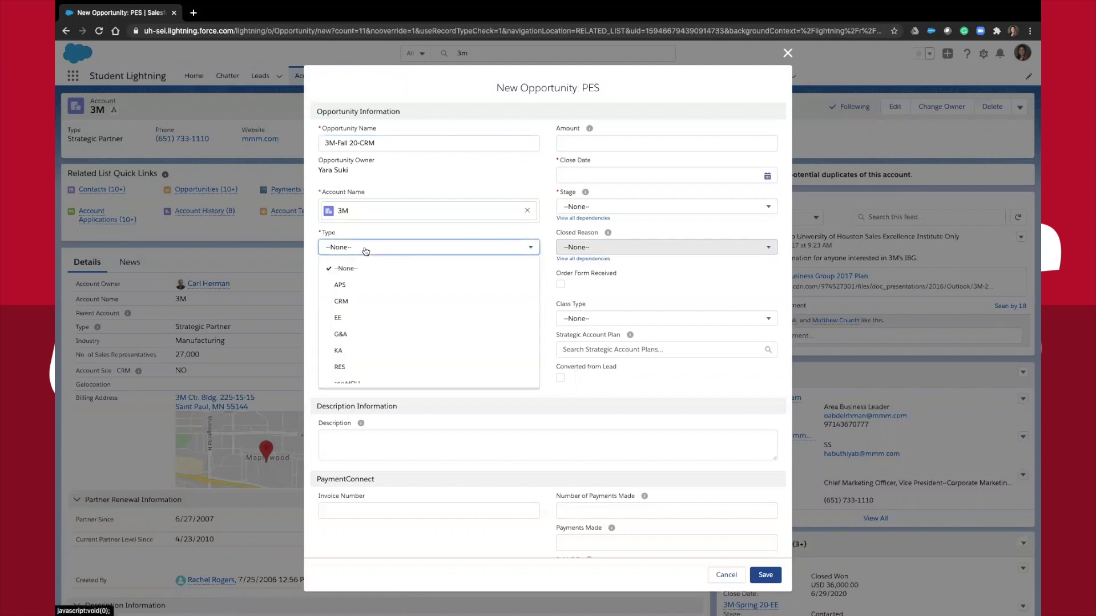
pyautogui.click(354, 302)
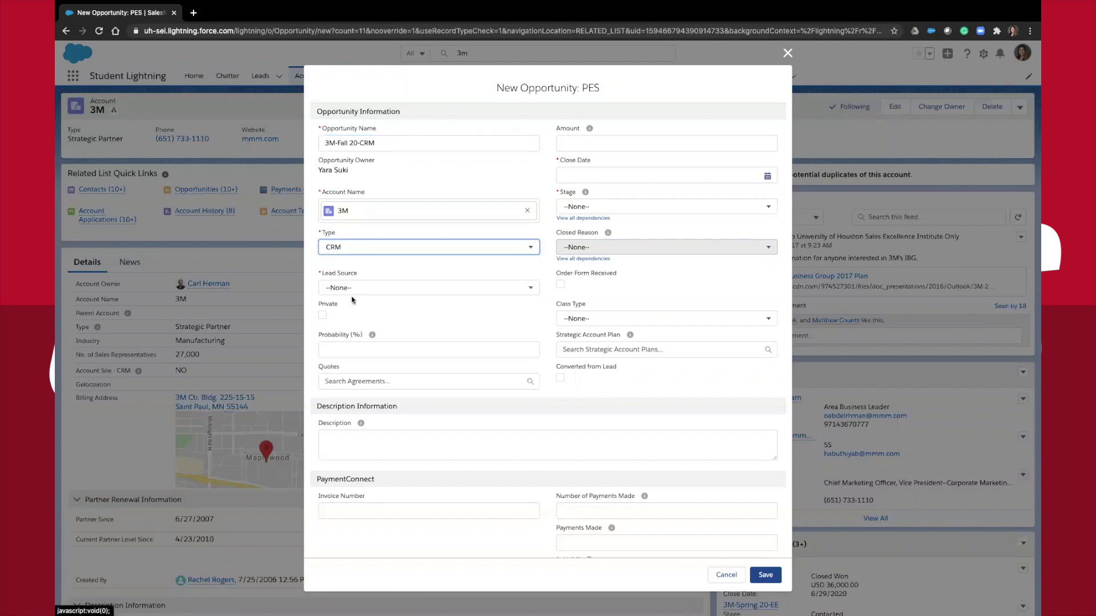
# Set Lead Source to Assigned Territory Account and Close Date to 10/26/2020
pyautogui.click(349, 290)
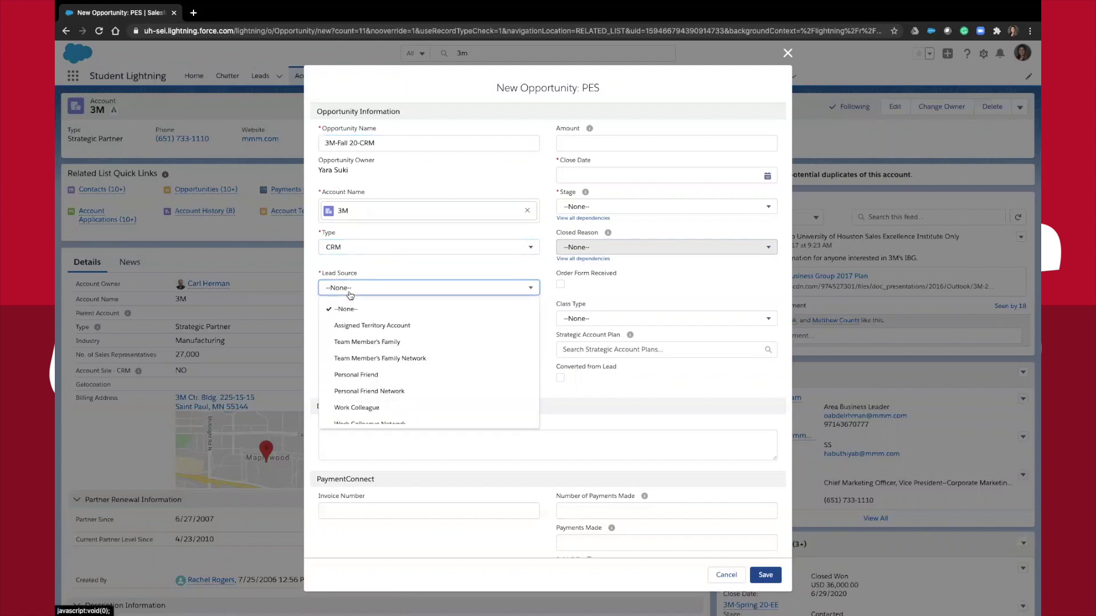
pyautogui.scroll(-1, 370, 345)
pyautogui.scroll(1, 370, 336)
pyautogui.click(369, 327)
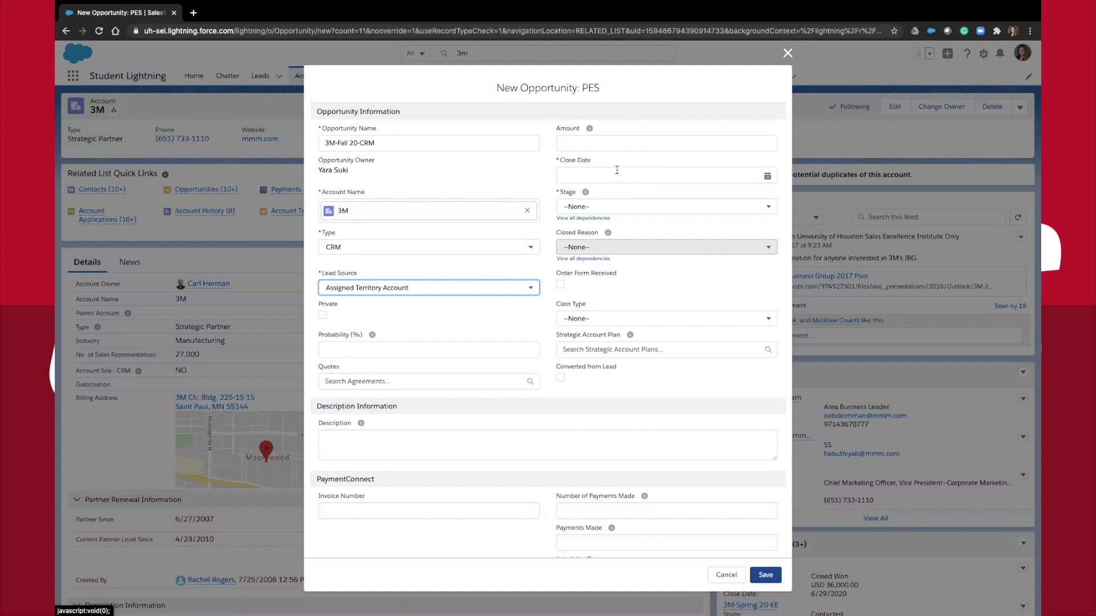
pyautogui.click(767, 175)
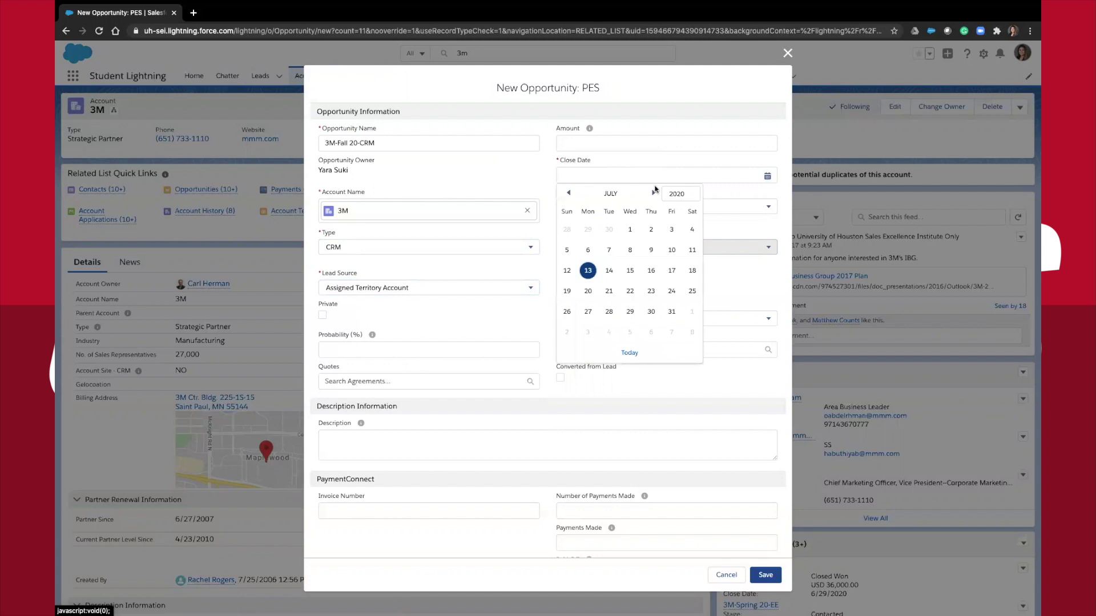
pyautogui.click(655, 193)
pyautogui.click(654, 192)
pyautogui.click(654, 192)
pyautogui.click(588, 312)
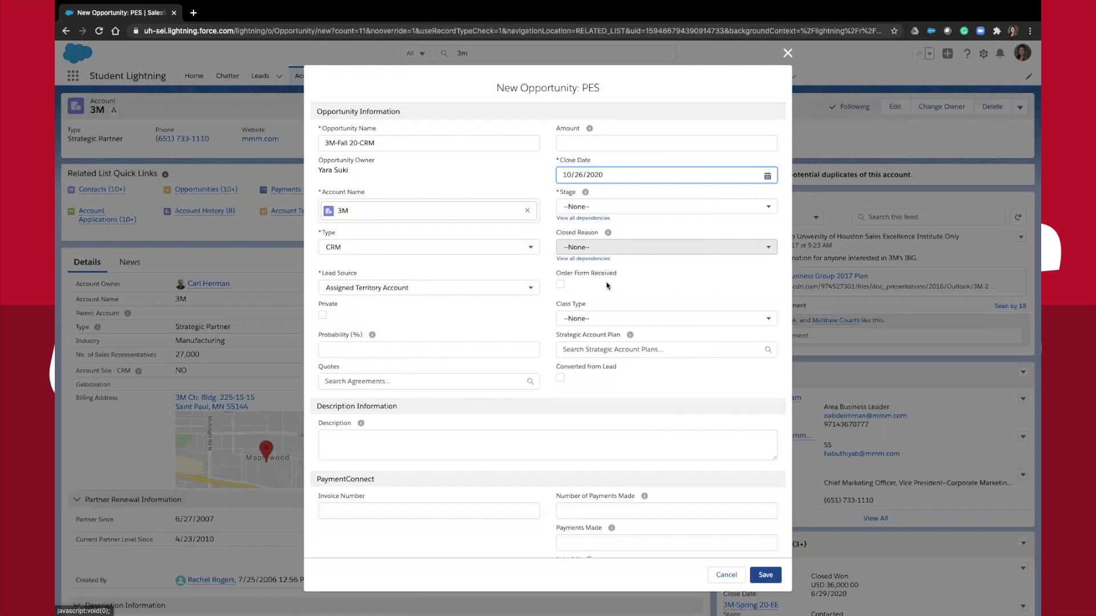
# Set Stage to Approach - Prospect and save the opportunity
pyautogui.click(600, 213)
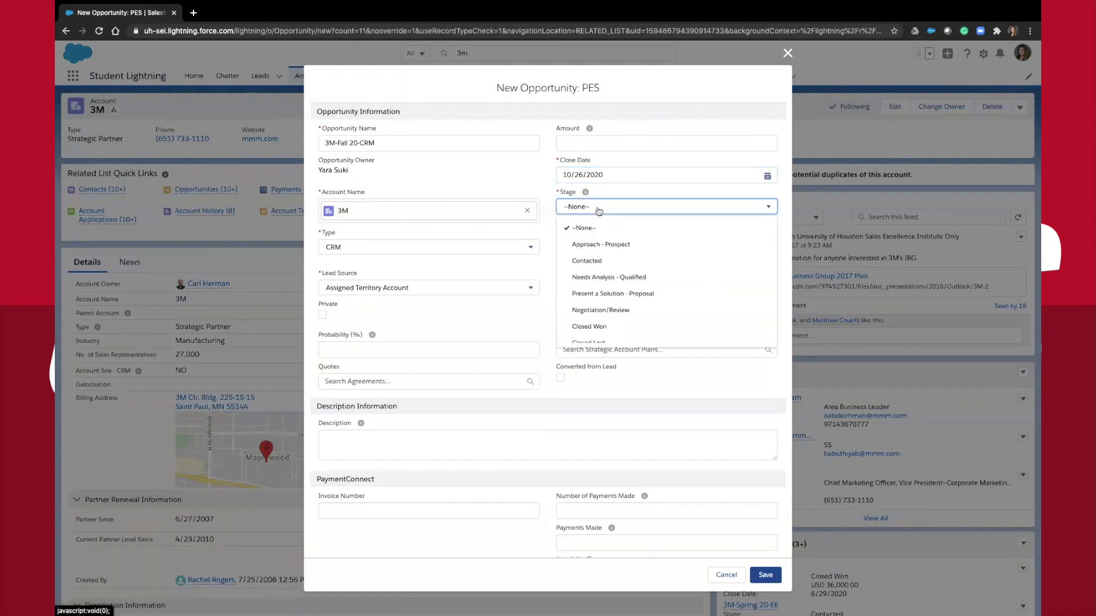
pyautogui.click(601, 246)
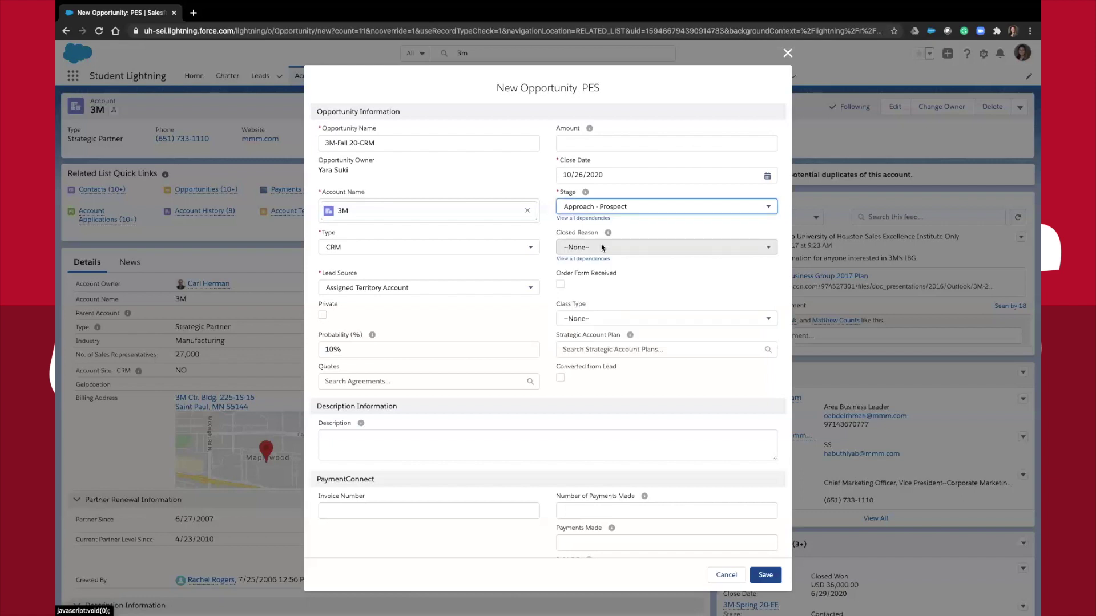
pyautogui.click(770, 577)
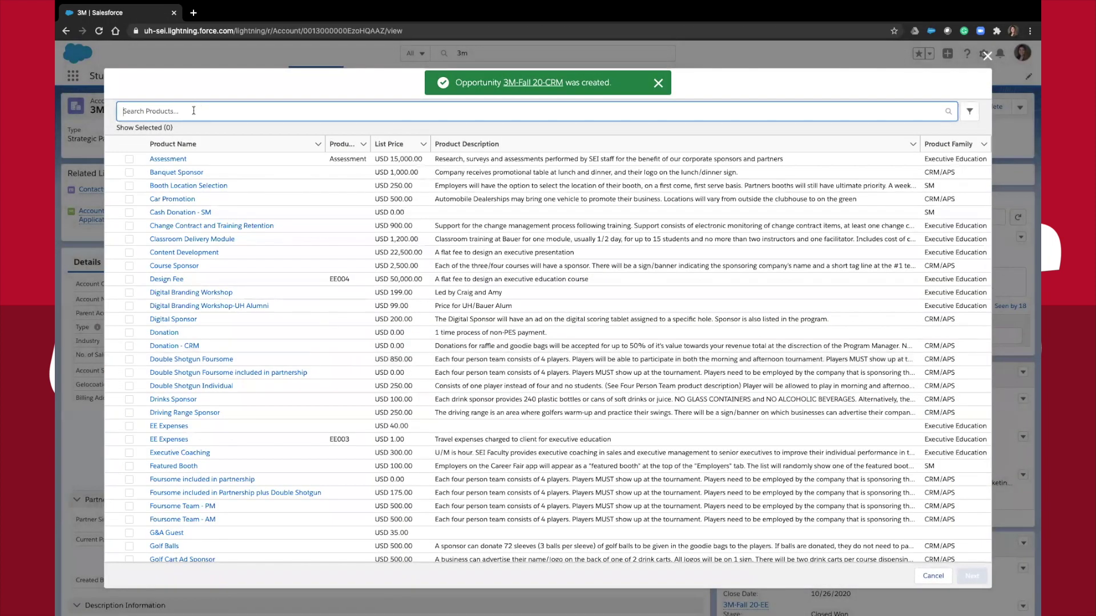
# Search 'polo', select Golf Polo Sponsor, and save it with quantity 1
pyautogui.write('polo')
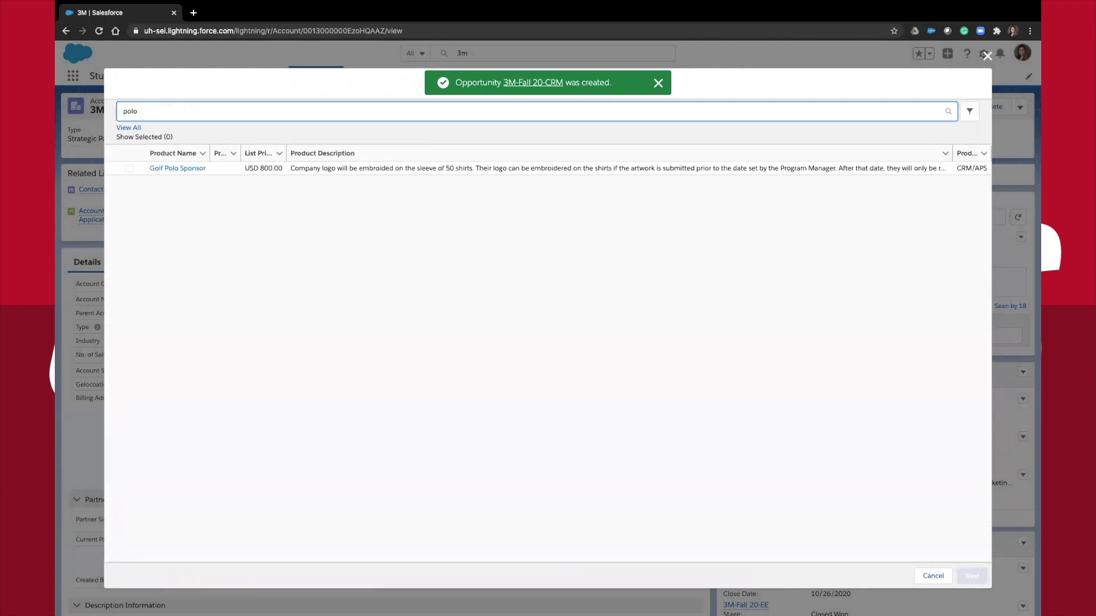
pyautogui.click(130, 170)
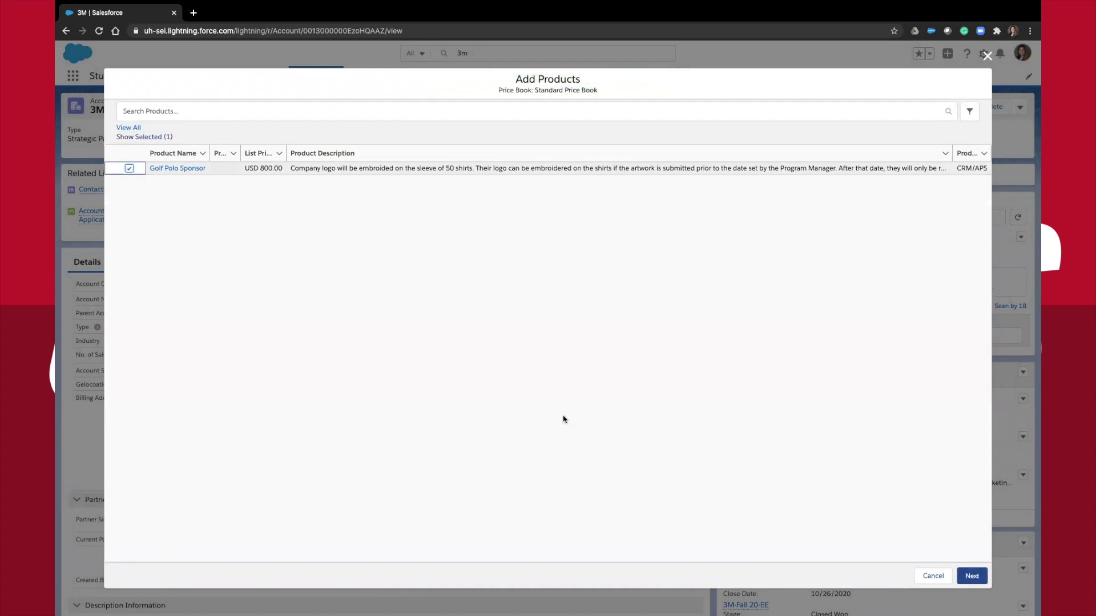
pyautogui.click(972, 576)
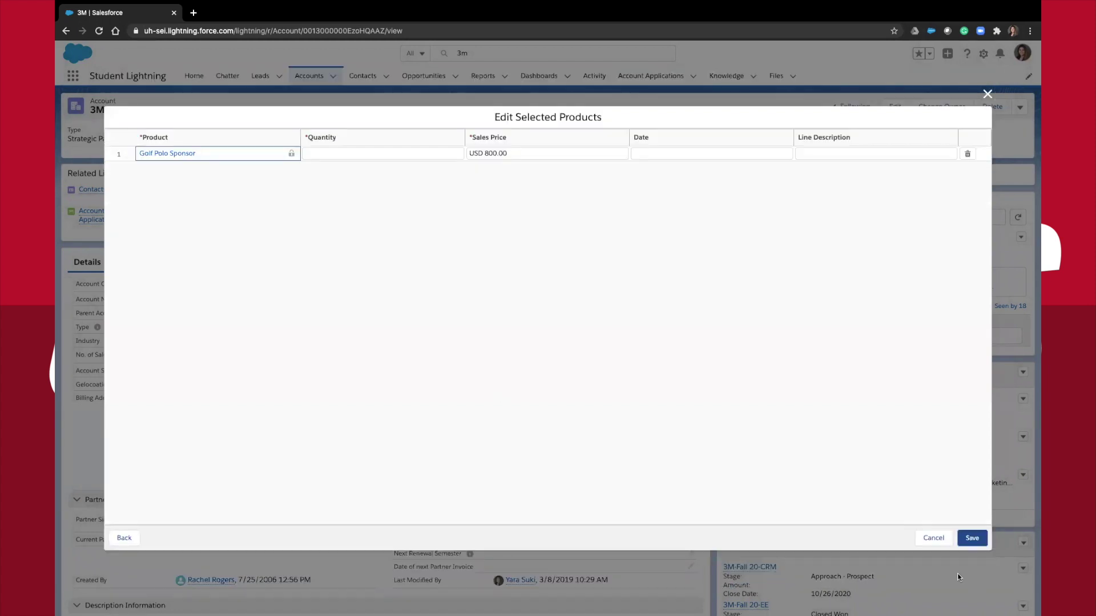
pyautogui.click(412, 154)
pyautogui.write('1')
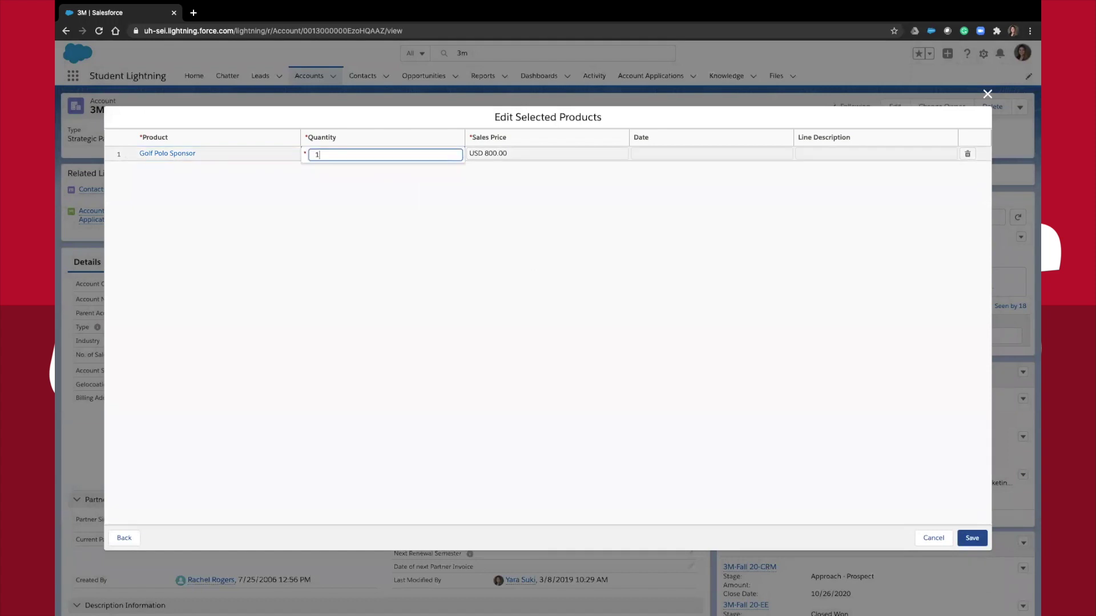
pyautogui.click(972, 539)
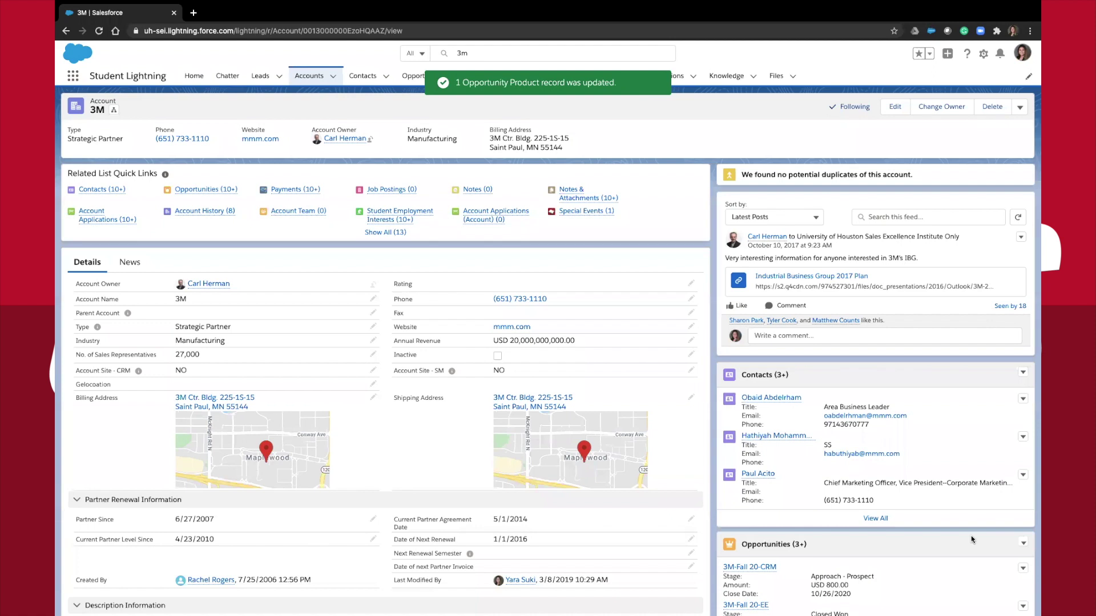
# Open the 3M-Fall 20-CRM record and review its Activity and Details tabs
pyautogui.scroll(-3, 972, 540)
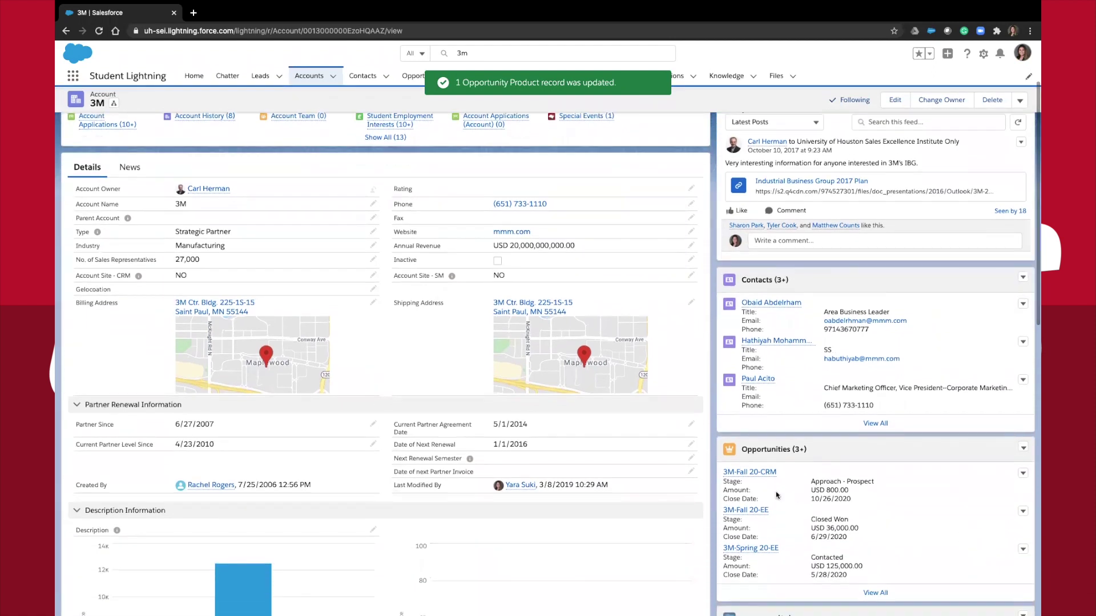
pyautogui.click(759, 473)
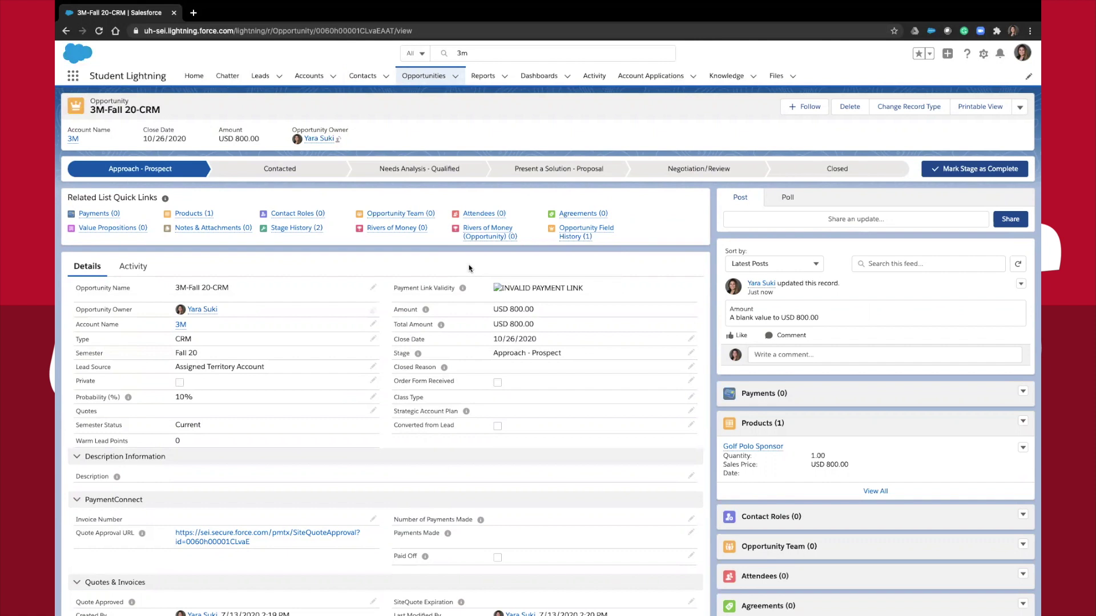
pyautogui.click(142, 267)
pyautogui.click(87, 267)
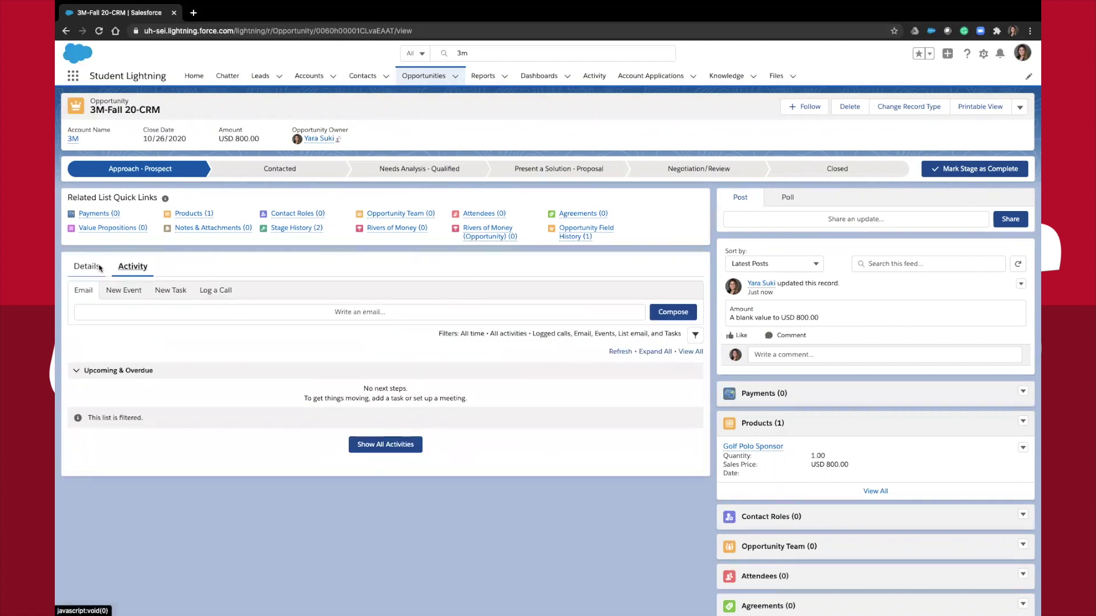
pyautogui.scroll(-4, 776, 361)
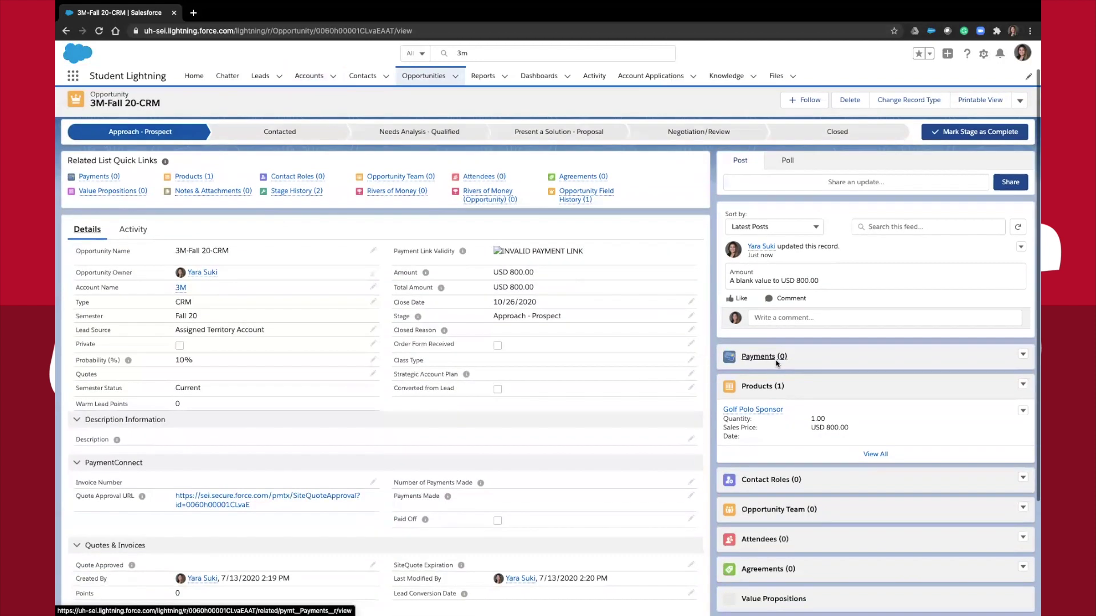
pyautogui.scroll(-3, 777, 364)
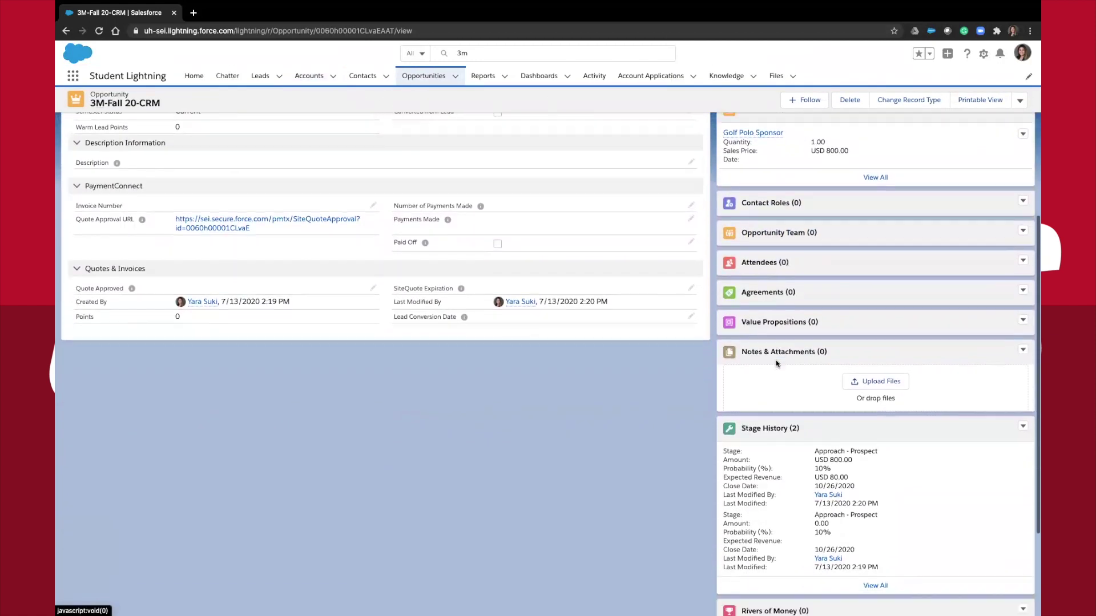
pyautogui.scroll(4, 779, 365)
pyautogui.scroll(3, 780, 365)
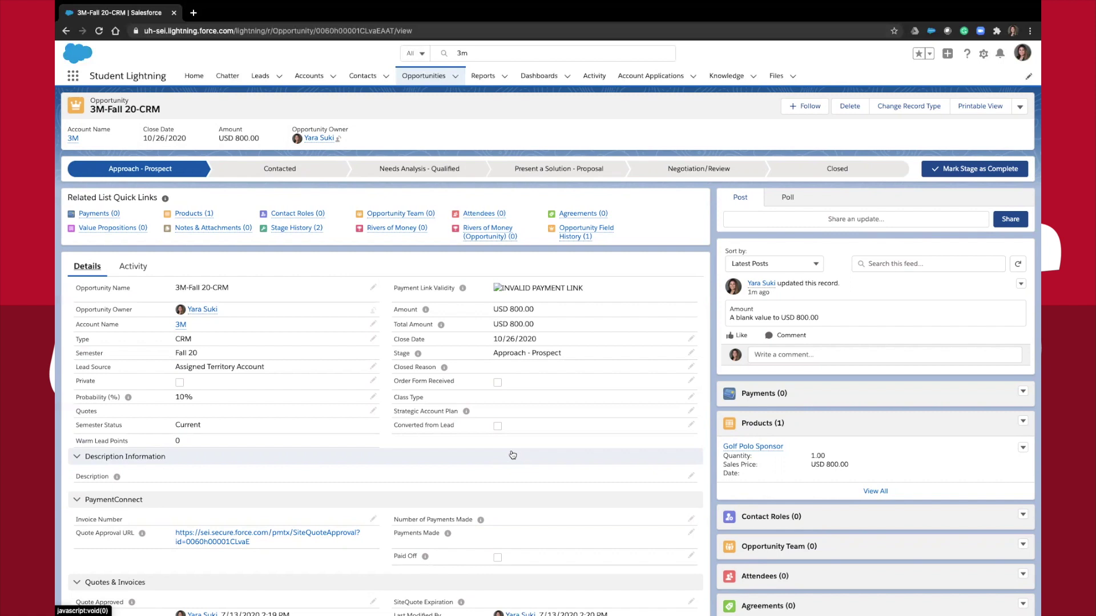
# Cancel an inline edit and dismiss the Products menu on 3M-Fall 20-CRM without changes
pyautogui.doubleClick(516, 368)
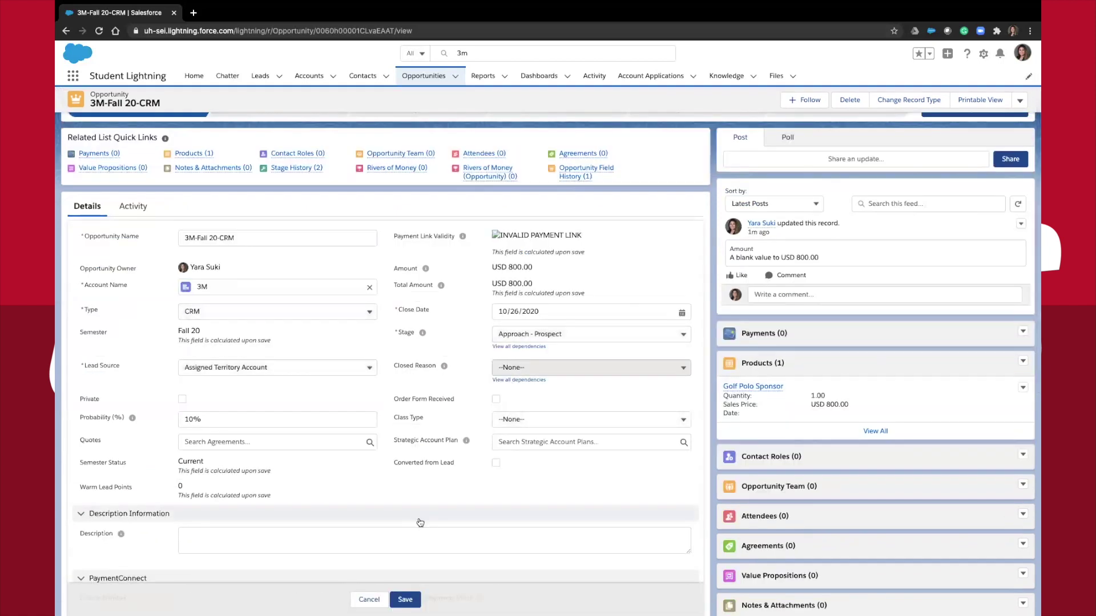
pyautogui.click(371, 604)
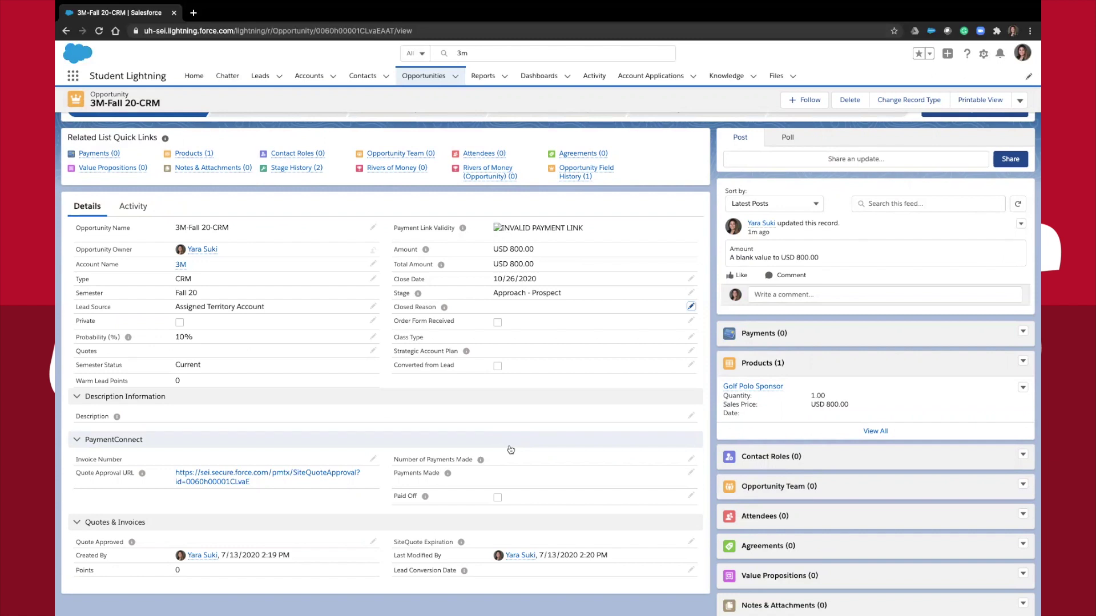
pyautogui.scroll(1, 510, 448)
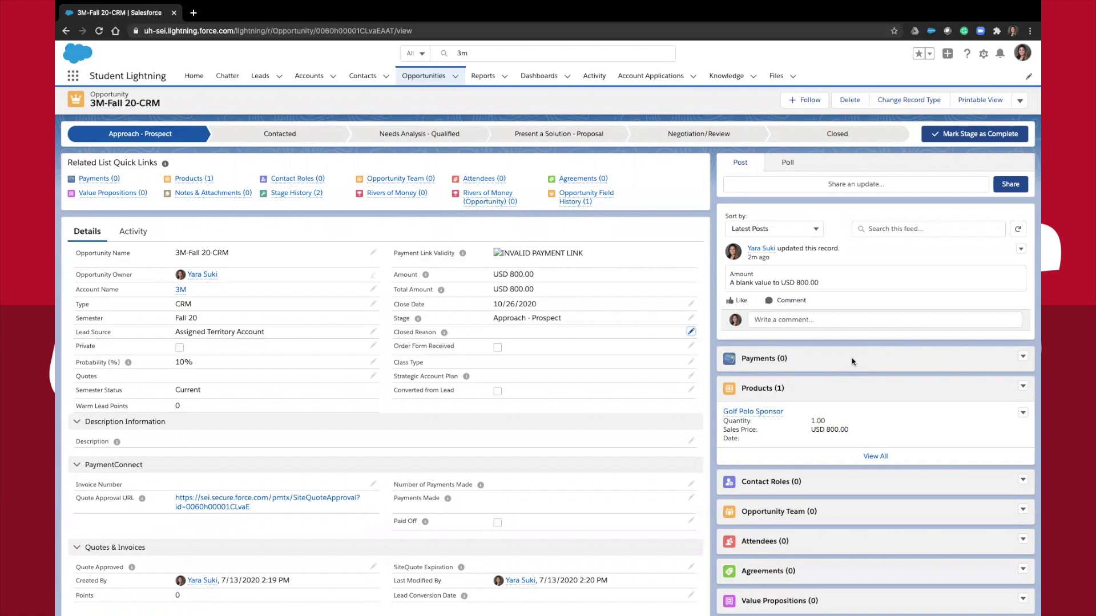
pyautogui.click(1022, 389)
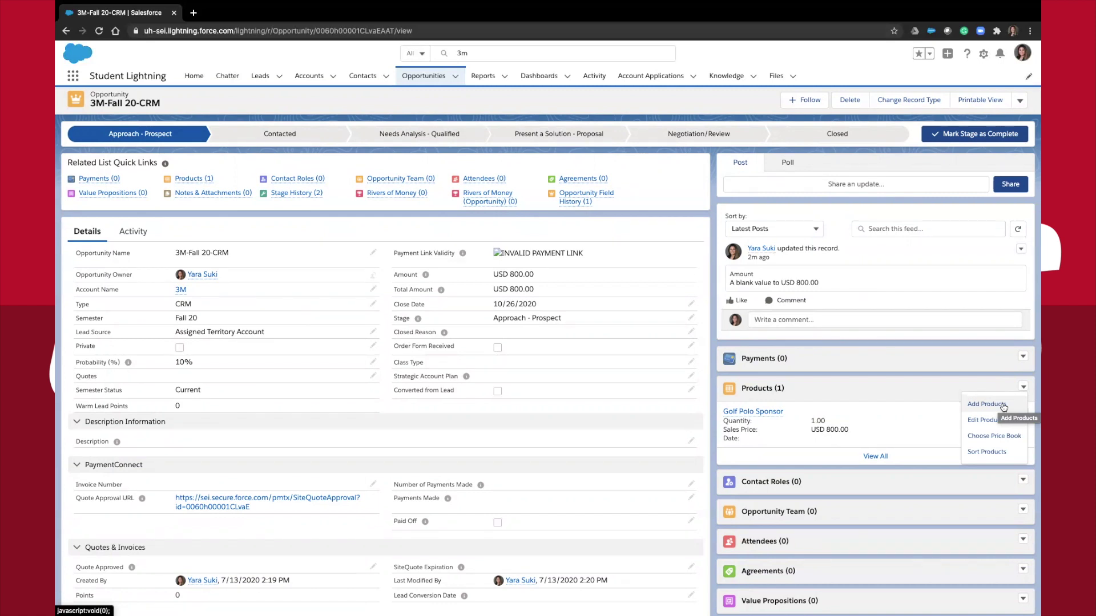
pyautogui.click(941, 394)
pyautogui.scroll(-3, 941, 395)
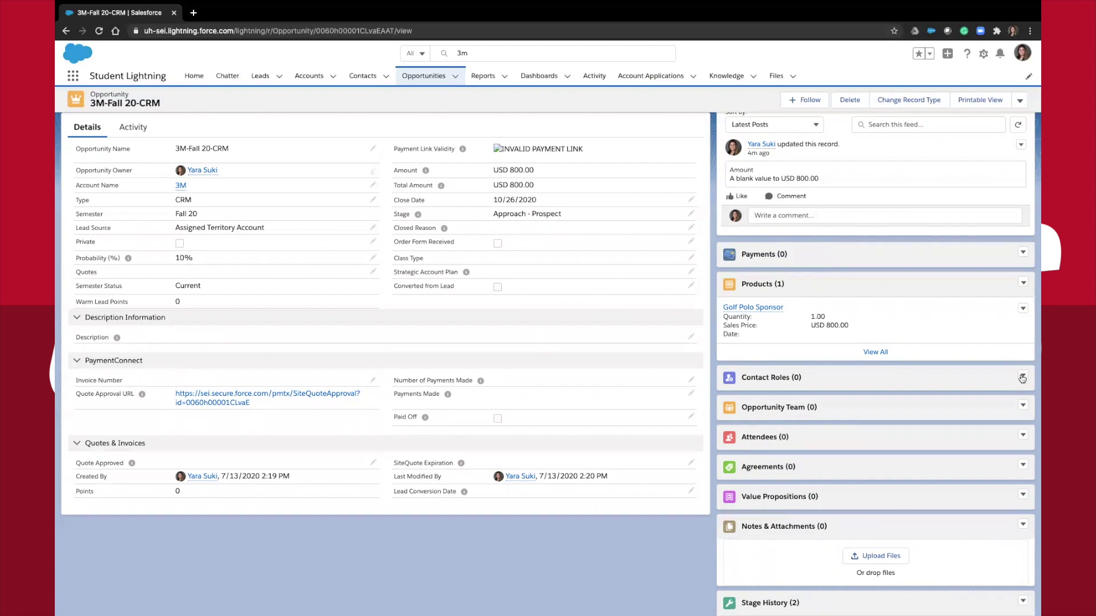
# Begin adding a contact role and select the matching 3M contact from a name search
pyautogui.click(1022, 377)
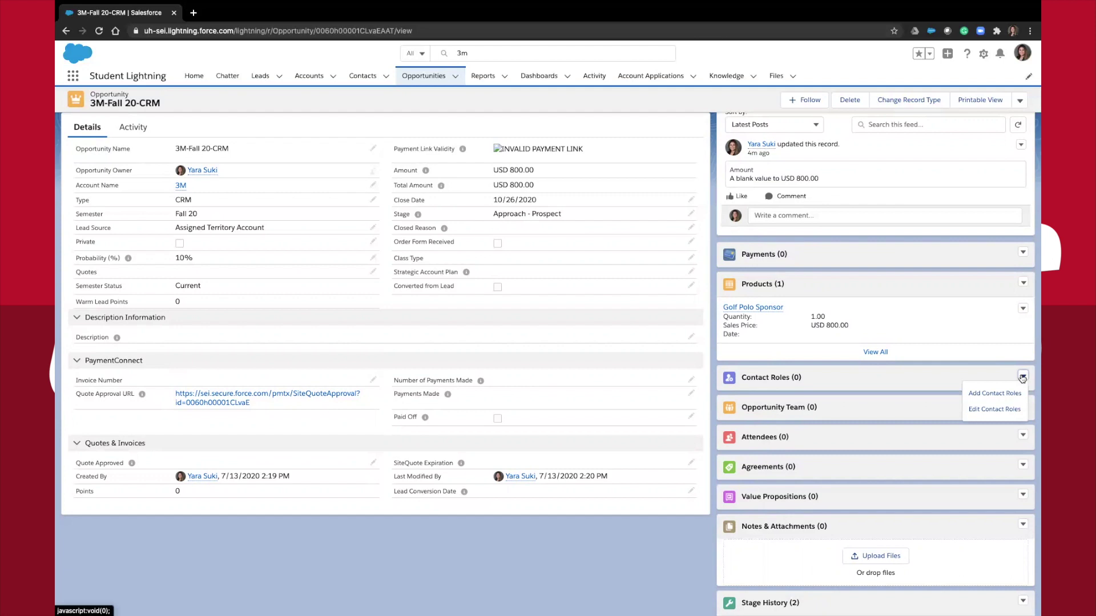
pyautogui.click(1013, 394)
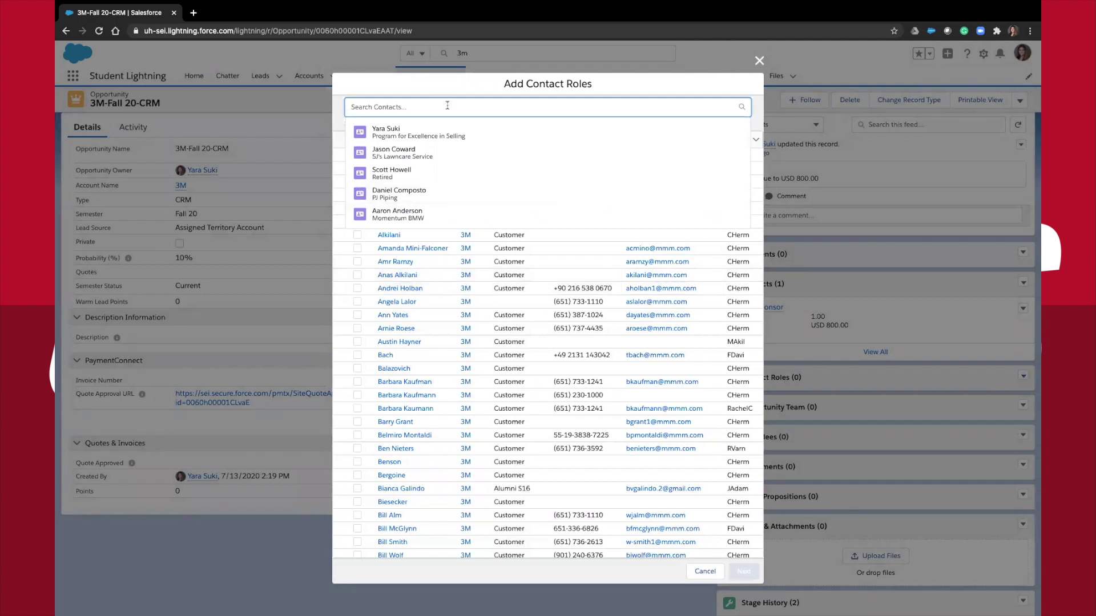
pyautogui.write('bruce')
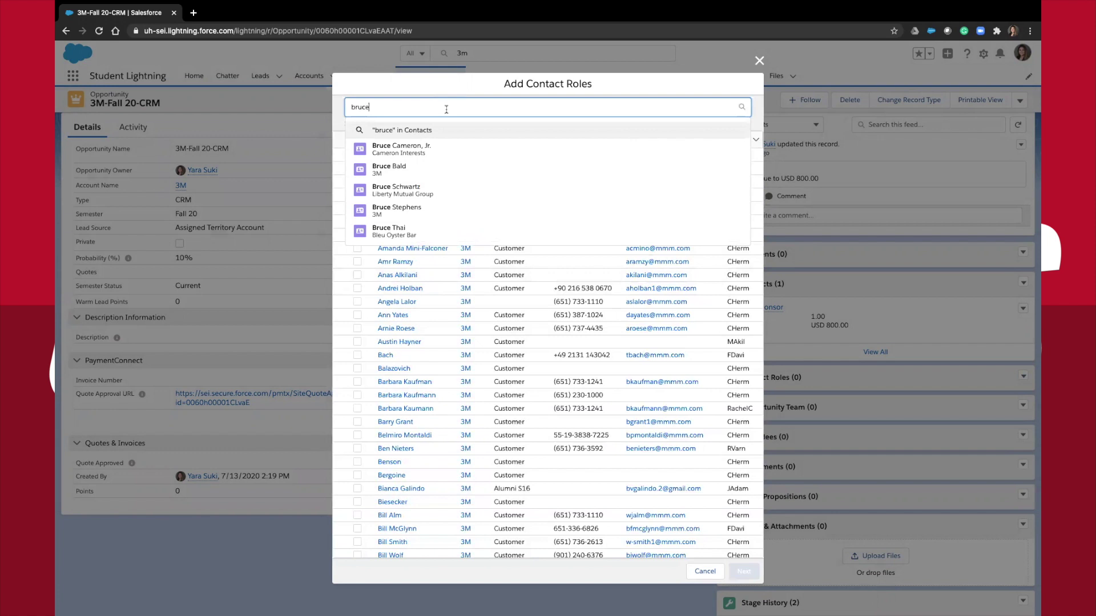
pyautogui.click(430, 214)
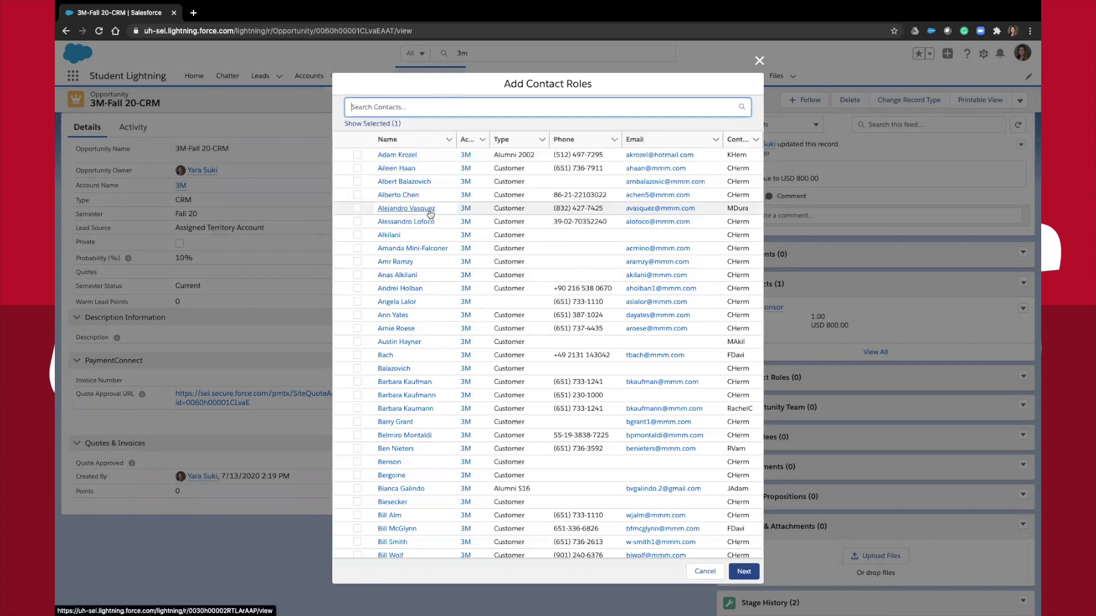
pyautogui.click(742, 571)
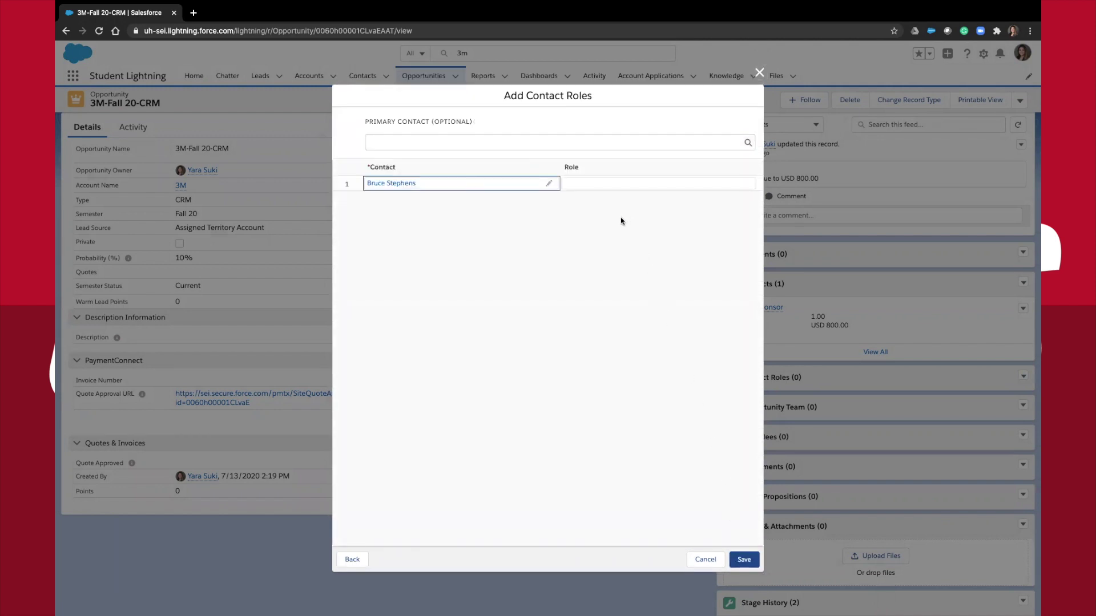
# Assign the contact the Economic Decision Maker role, enter a primary contact, and save
pyautogui.click(602, 183)
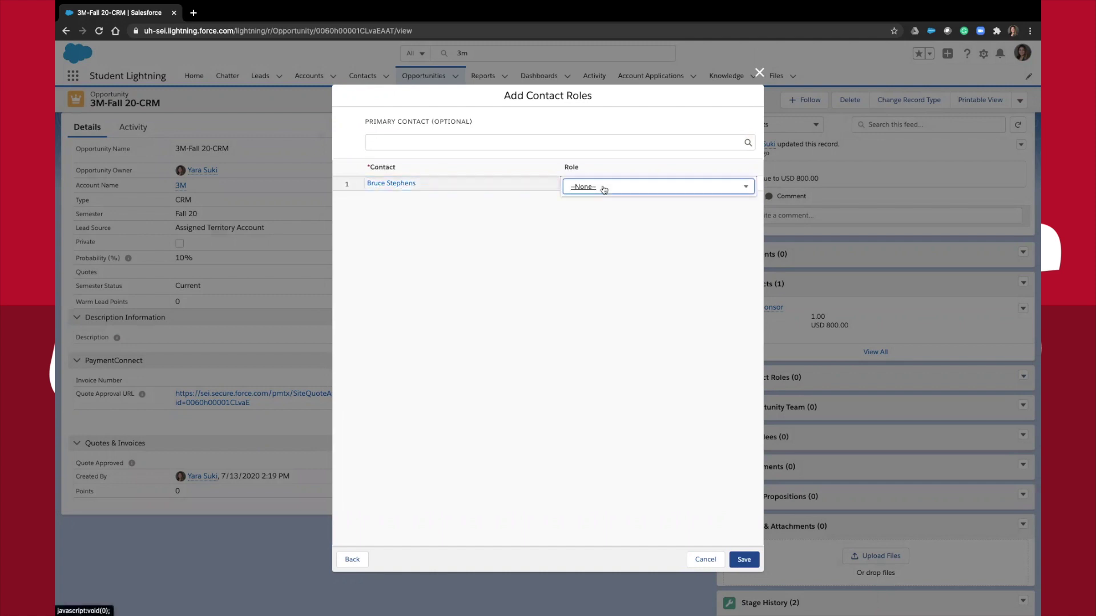
pyautogui.click(603, 188)
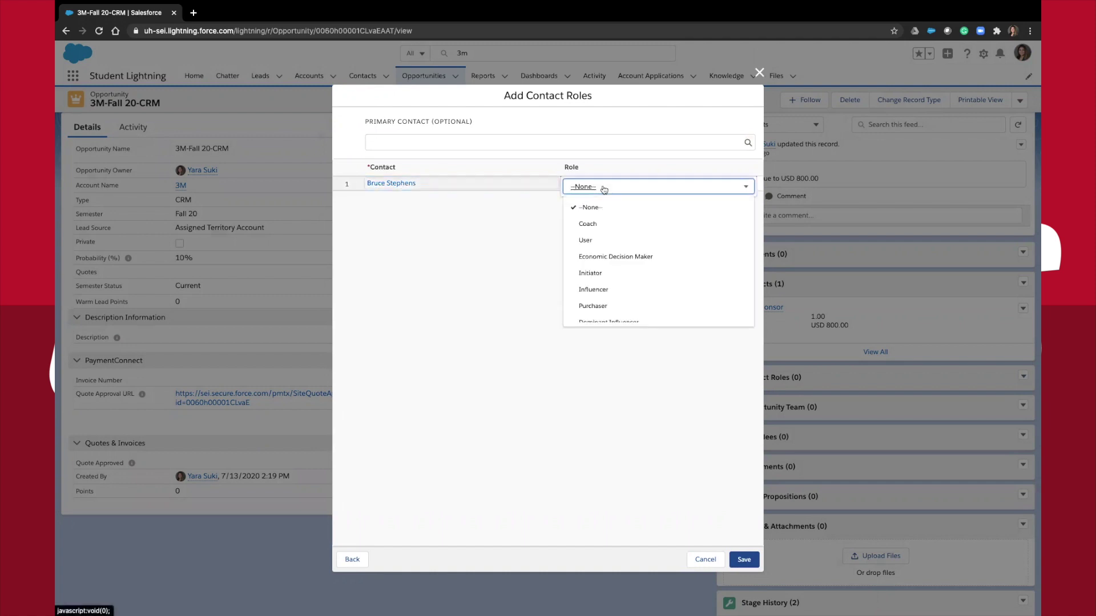
pyautogui.click(607, 257)
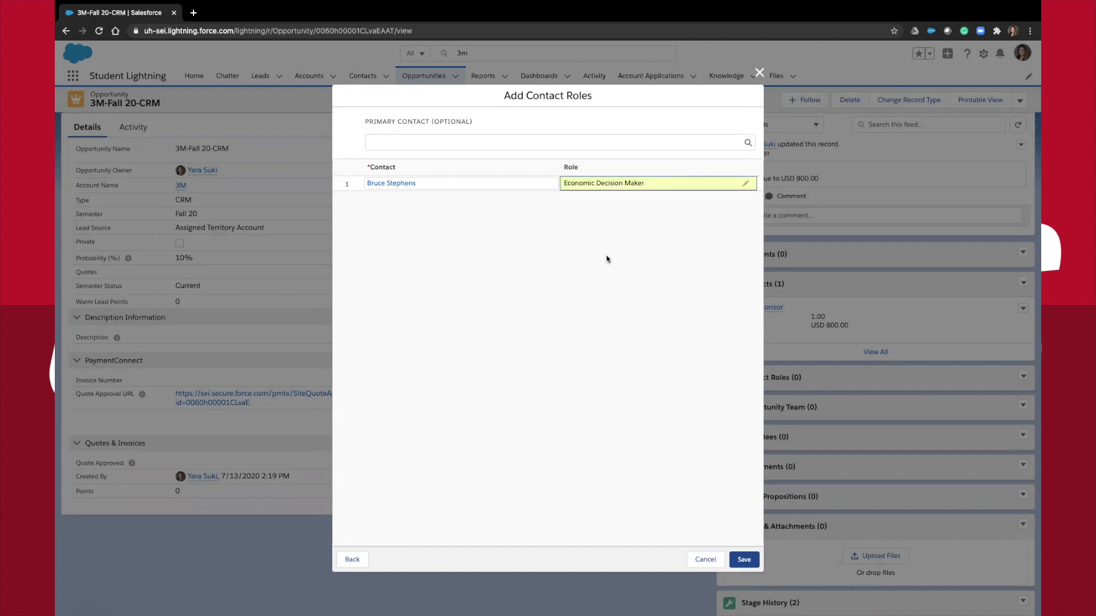
pyautogui.click(583, 141)
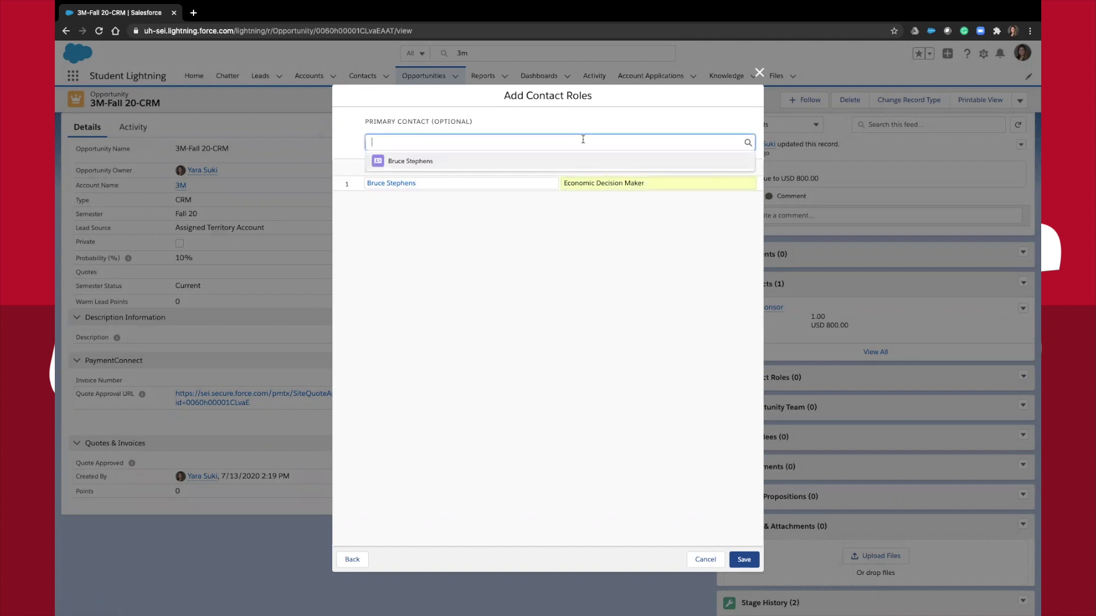
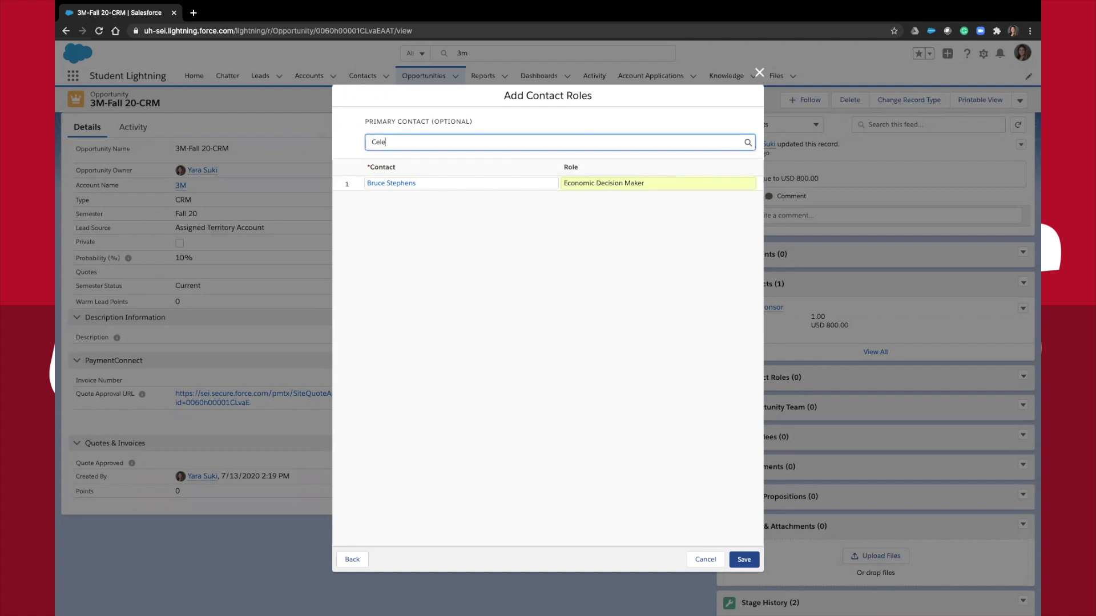
pyautogui.click(742, 559)
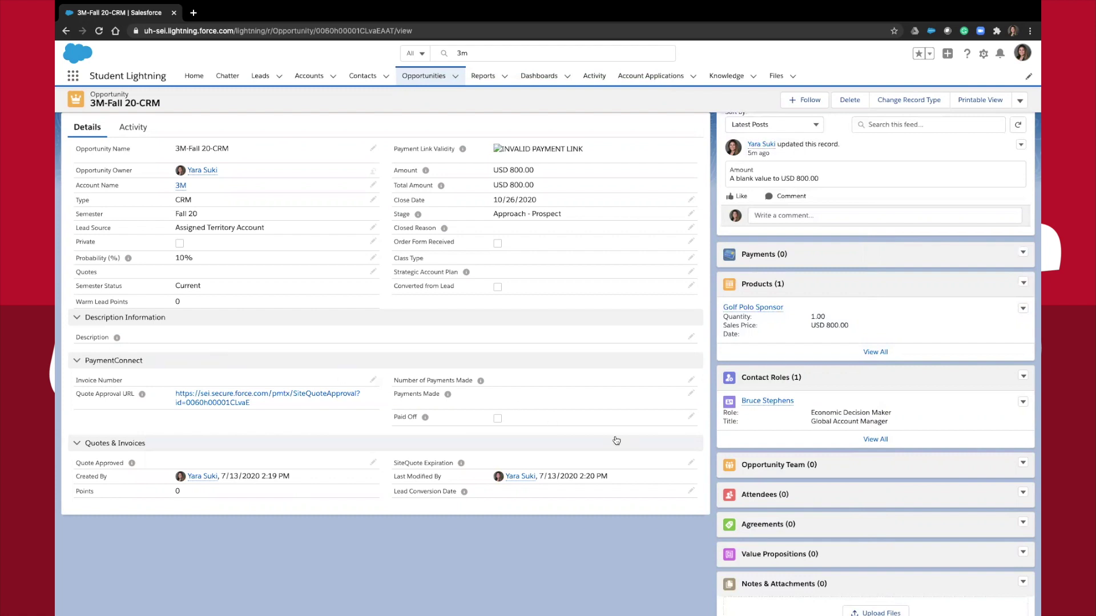
pyautogui.scroll(-2, 788, 485)
pyautogui.scroll(-2, 788, 485)
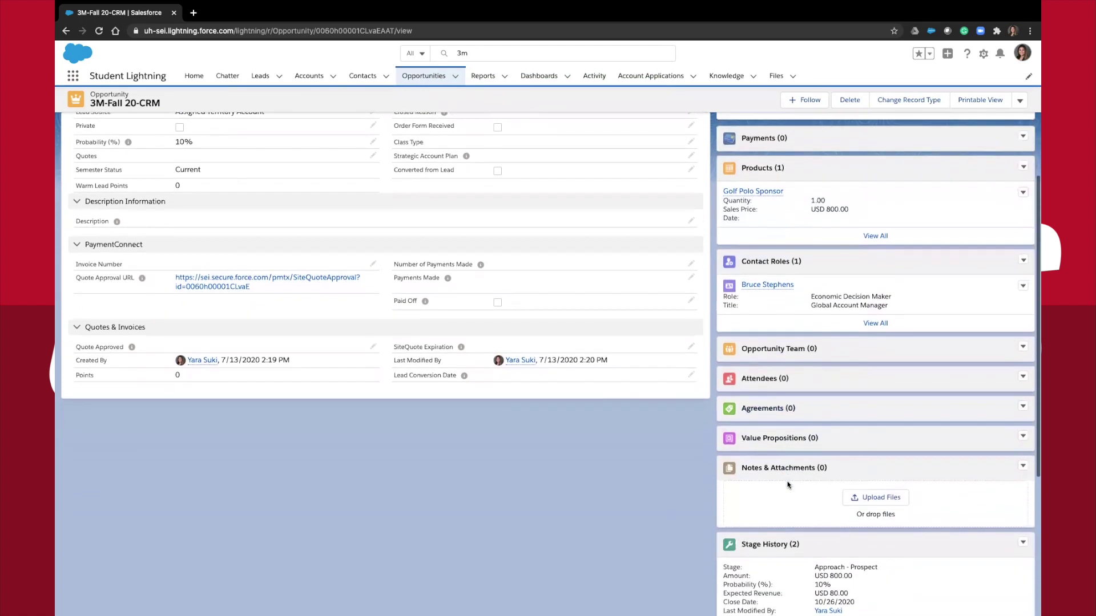
pyautogui.click(860, 500)
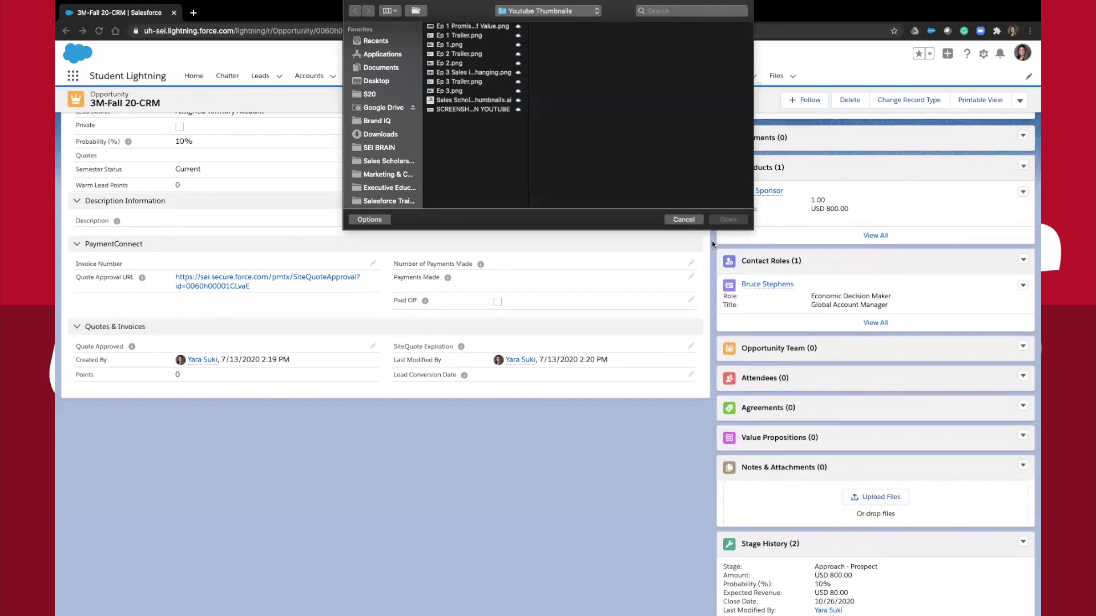
pyautogui.click(683, 219)
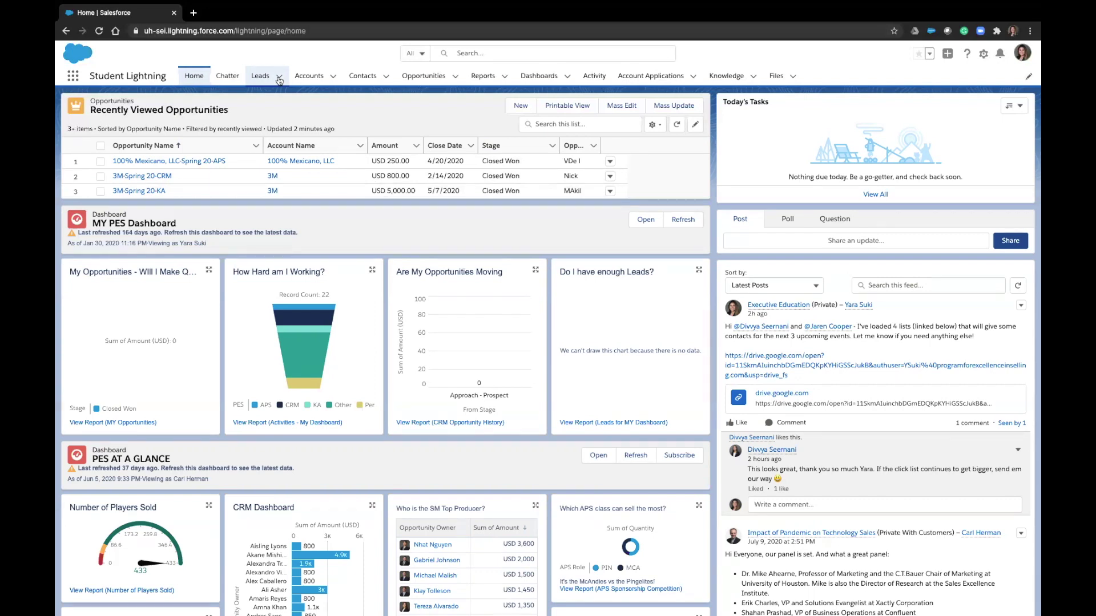
# Open a New Lead form and browse the Lead Source options without choosing
pyautogui.click(279, 78)
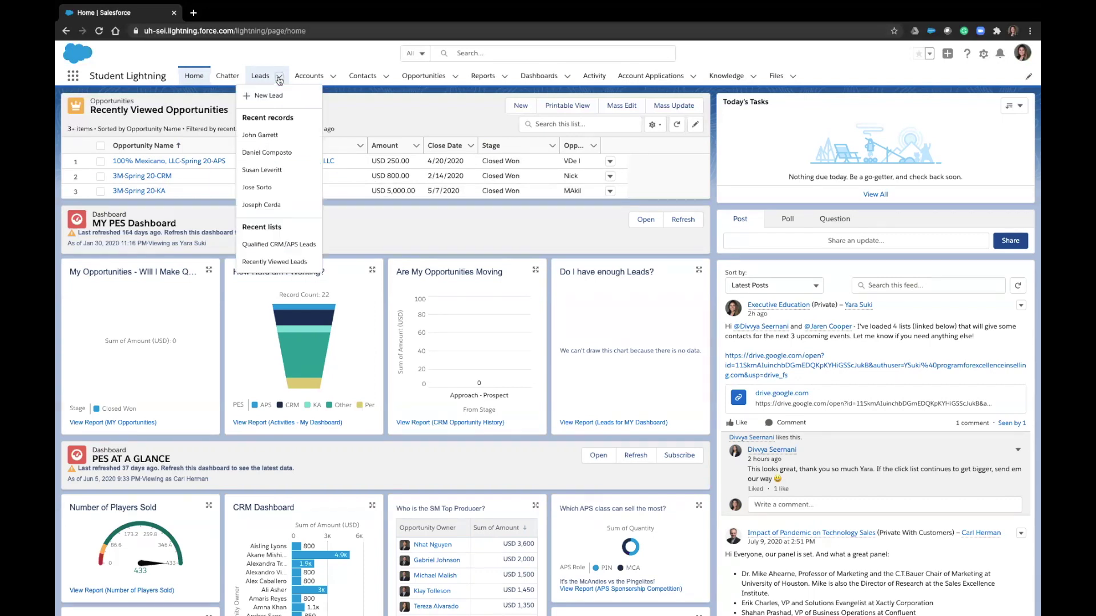
pyautogui.click(277, 94)
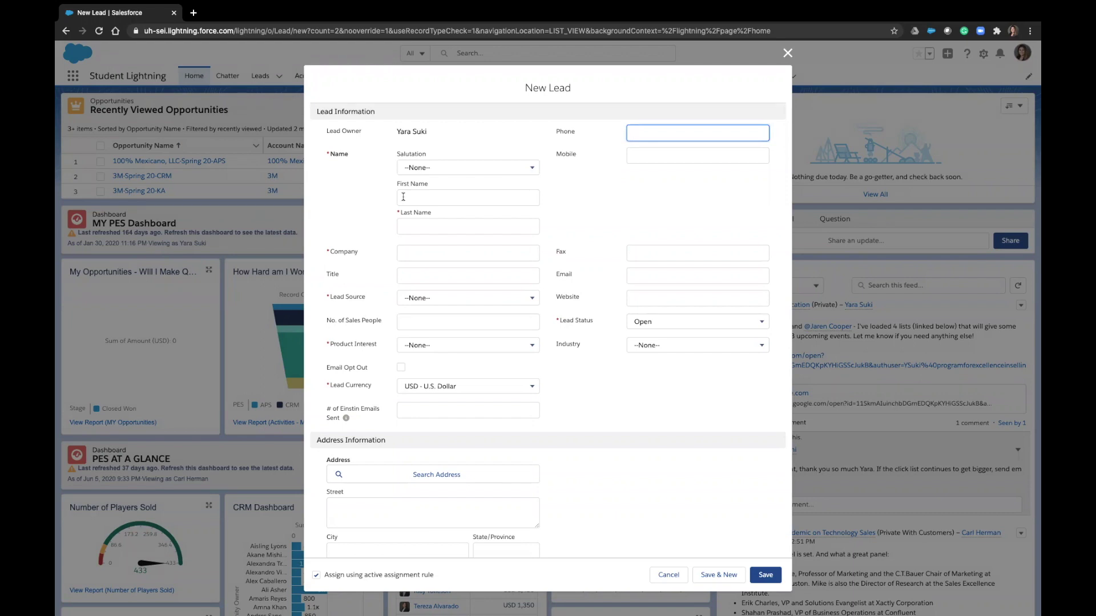
pyautogui.click(436, 298)
pyautogui.scroll(-5, 505, 326)
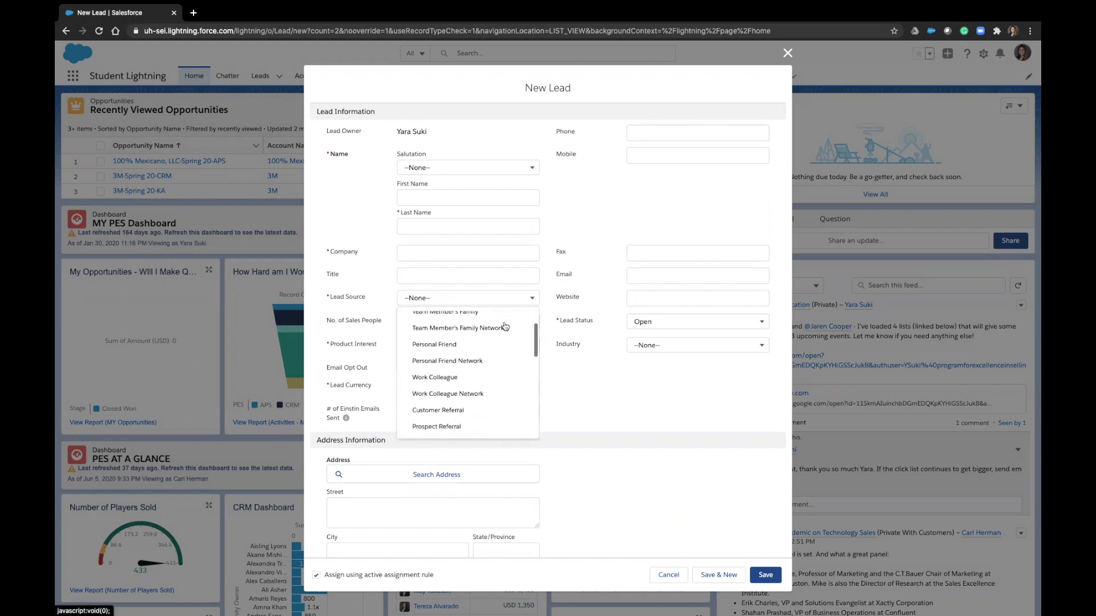
pyautogui.scroll(-4, 505, 326)
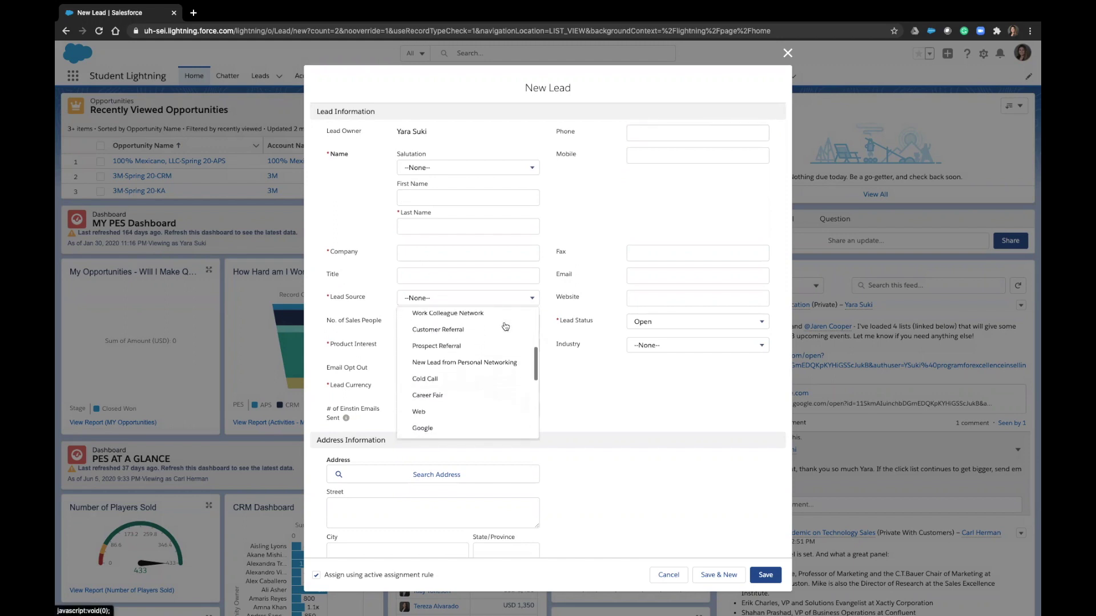
pyautogui.scroll(-2, 505, 327)
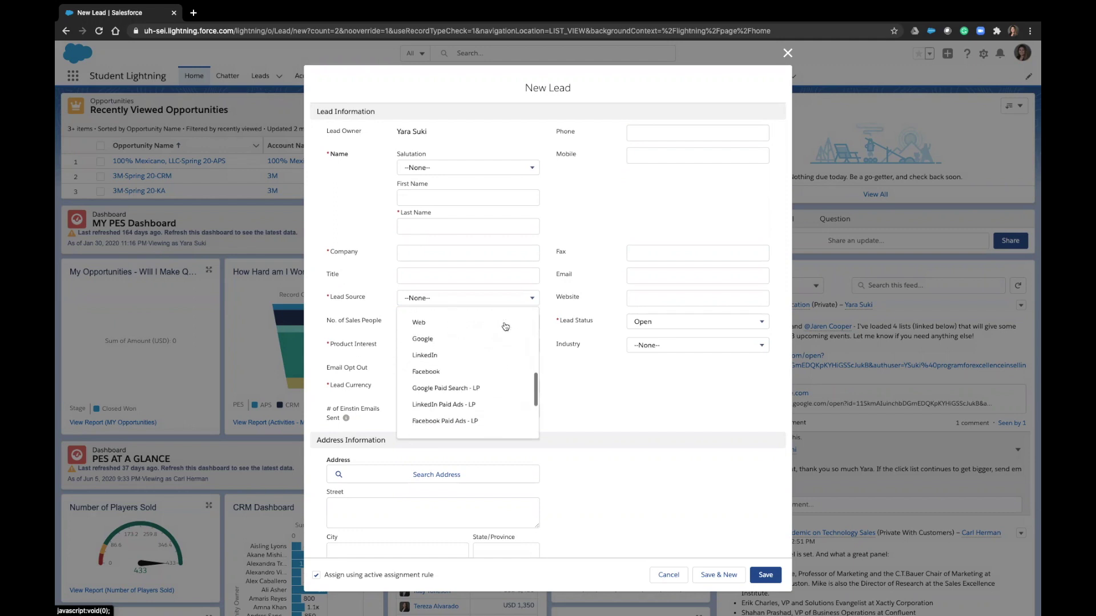
pyautogui.scroll(3, 505, 326)
pyautogui.scroll(5, 505, 327)
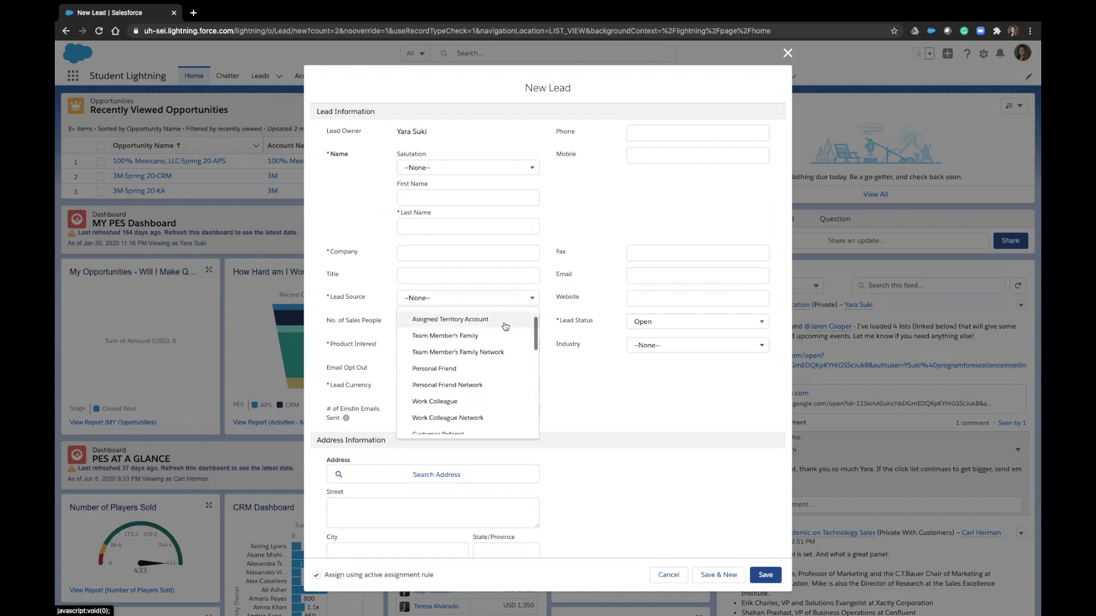
pyautogui.click(562, 366)
# Browse the Product Interest and Lead Status picklists
pyautogui.click(506, 347)
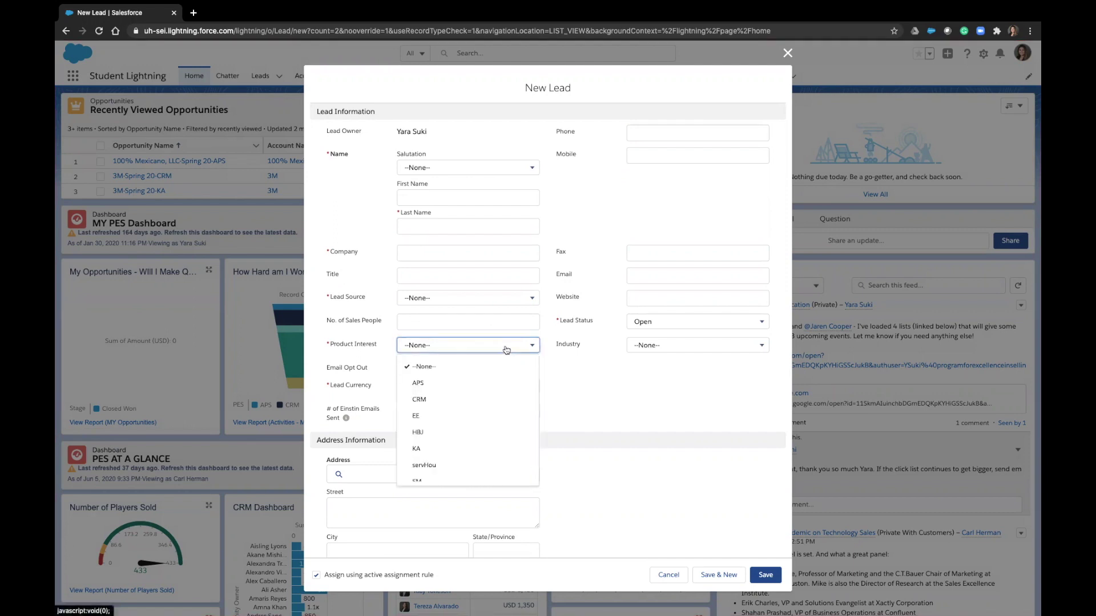
pyautogui.scroll(-1, 485, 388)
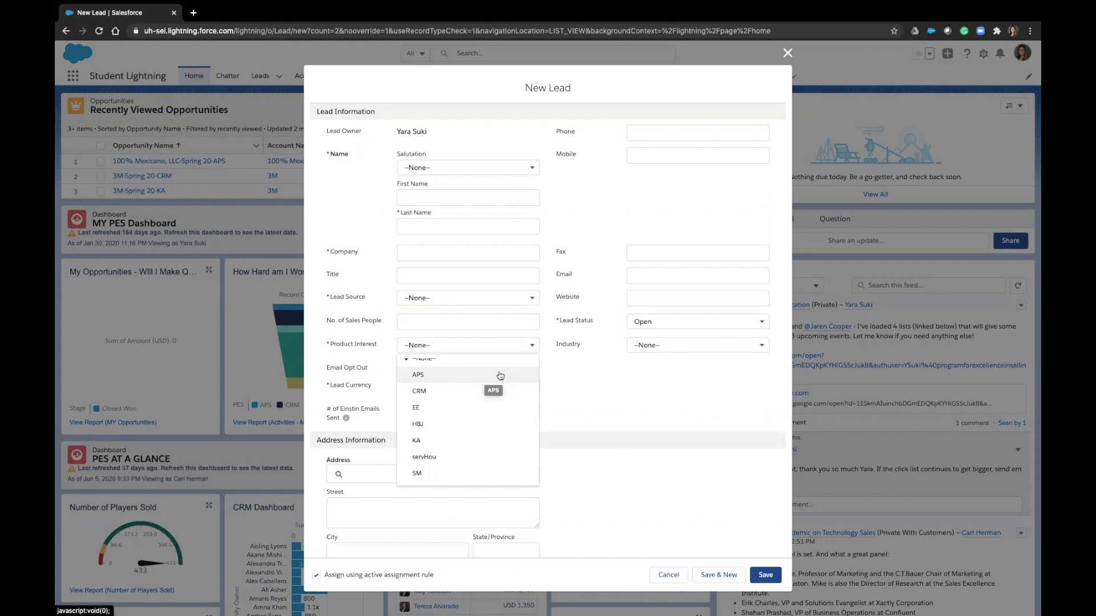
pyautogui.click(651, 322)
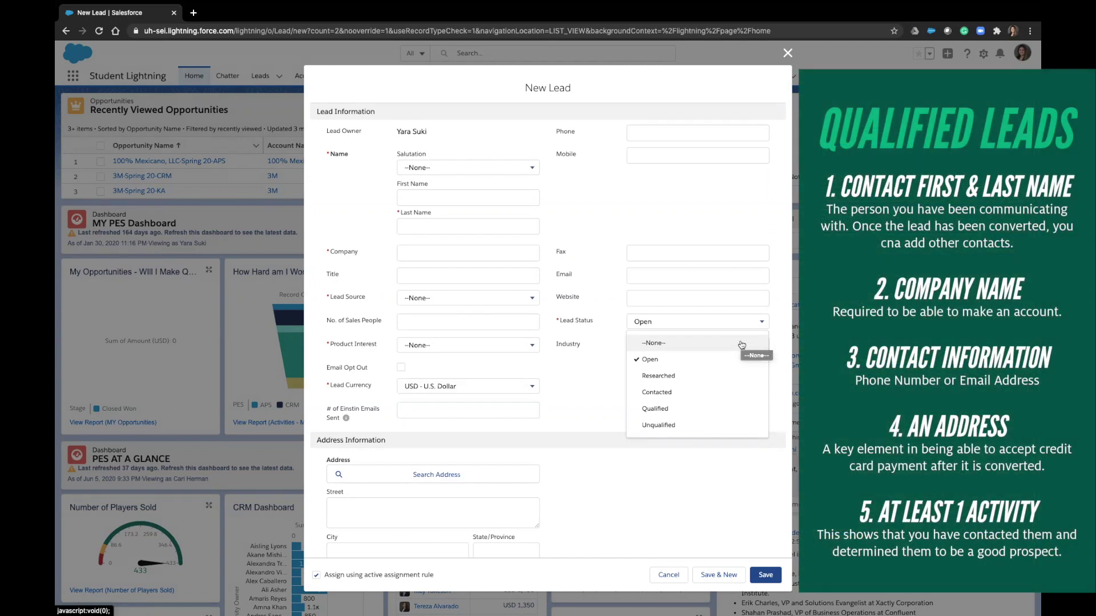
# Autofill the lead's name, company PES, email and phone, and enter title 'Director, PES'
pyautogui.click(561, 370)
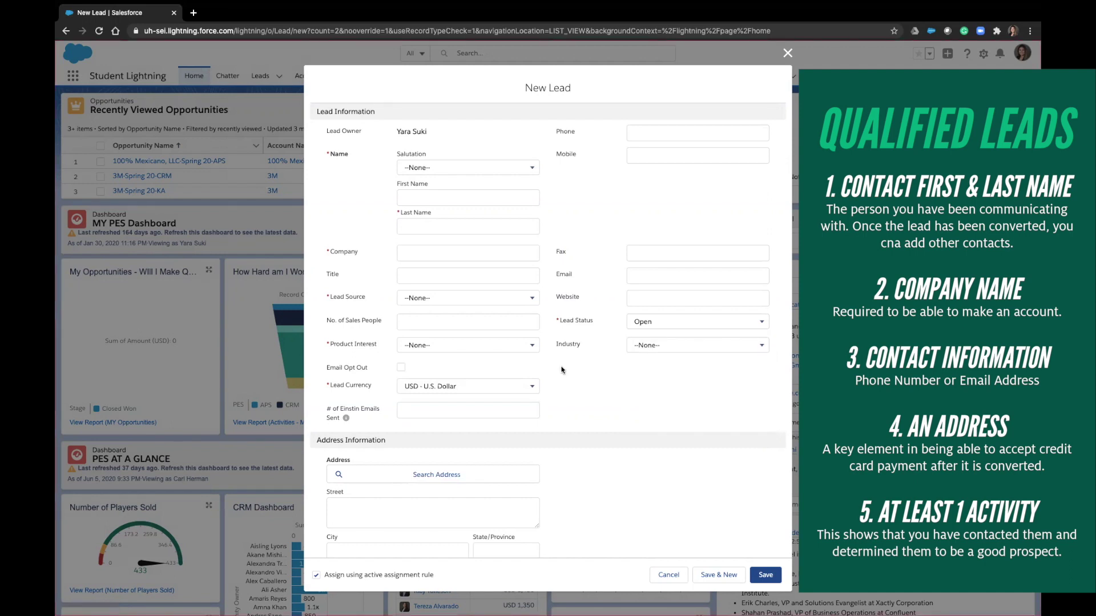
pyautogui.click(520, 198)
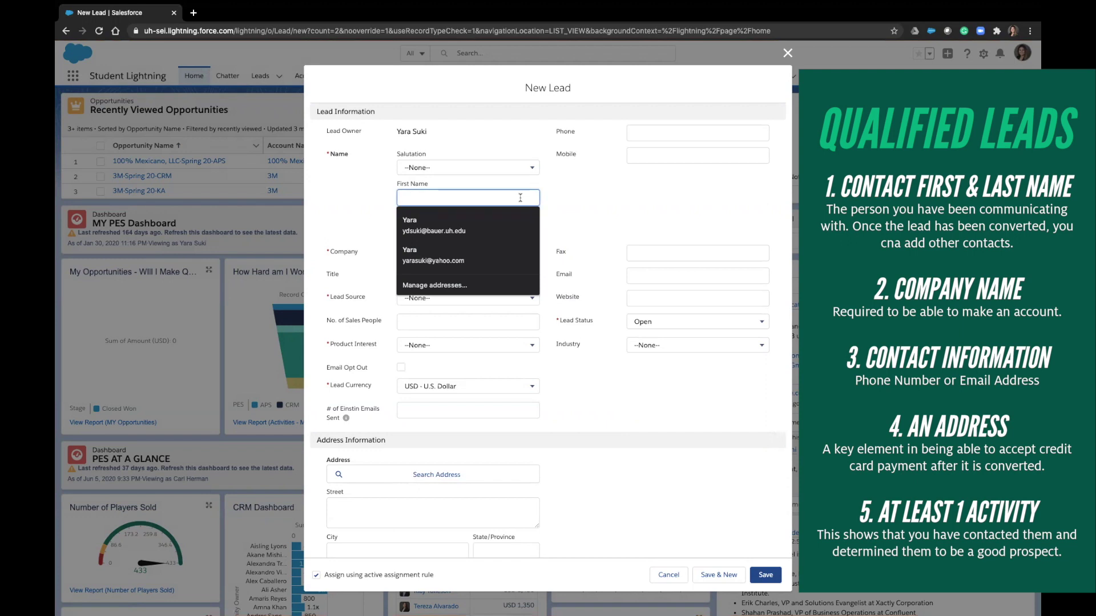
pyautogui.click(494, 224)
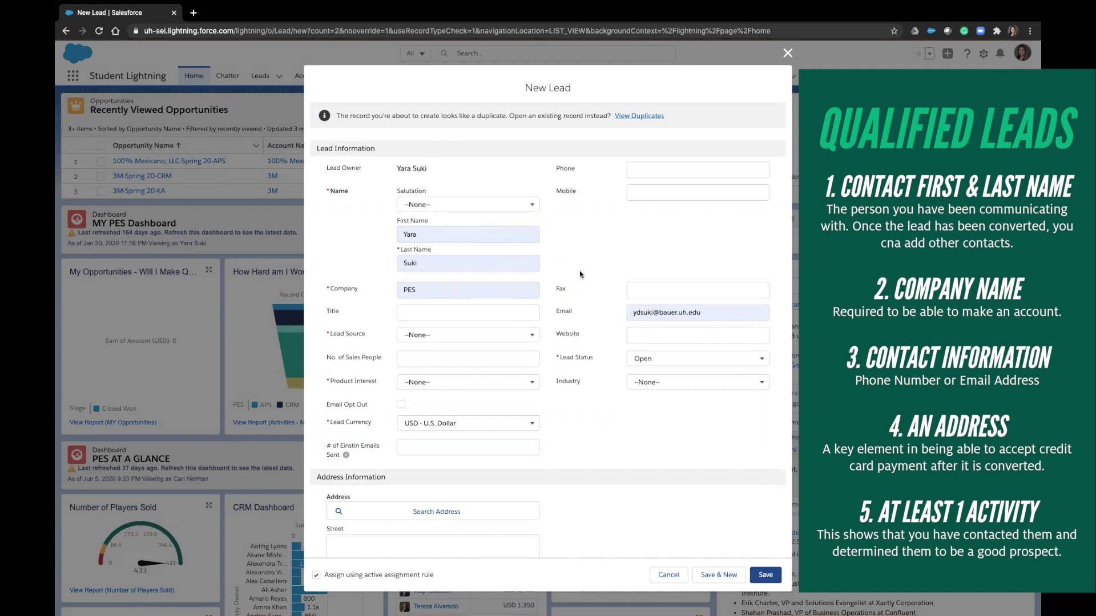
pyautogui.click(634, 173)
pyautogui.click(656, 186)
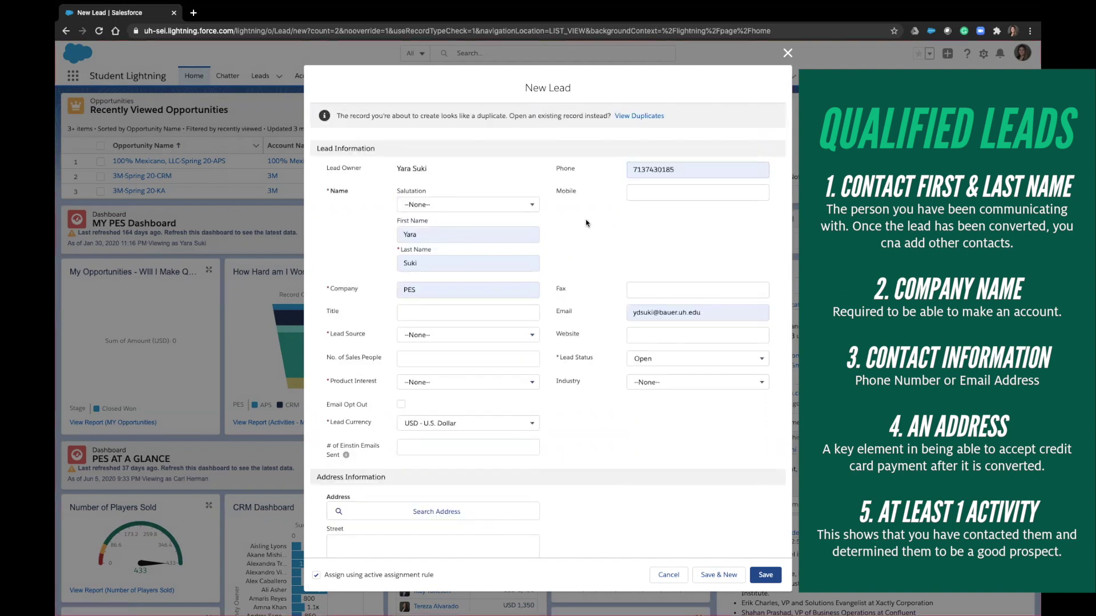
pyautogui.click(512, 310)
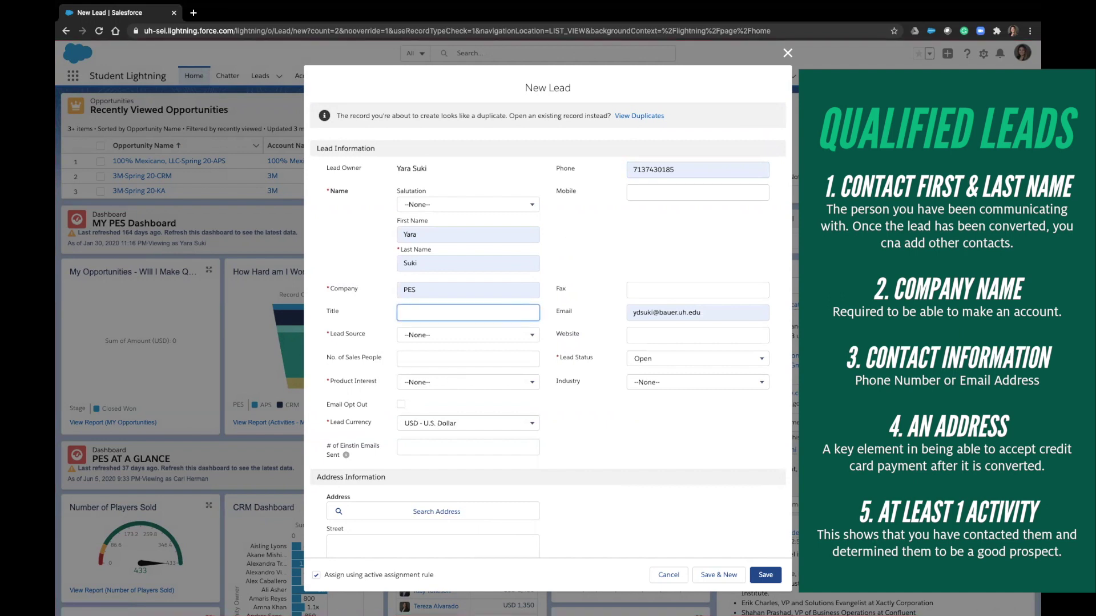
pyautogui.write('Director, PES')
# Set Lead Source to Assigned Territory Account and Product Interest to CRM
pyautogui.click(485, 336)
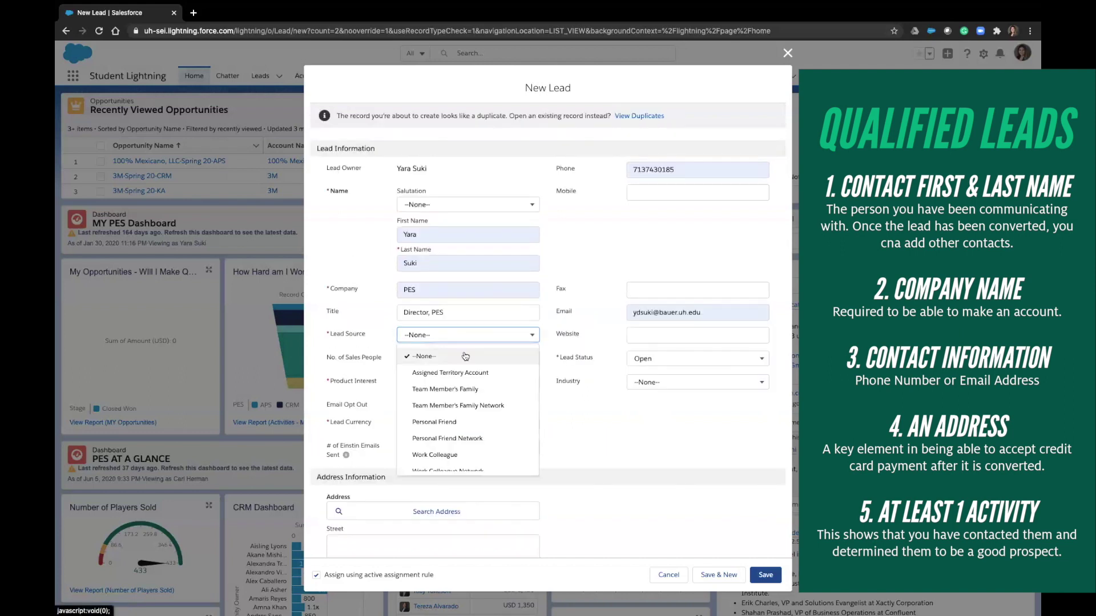
pyautogui.click(458, 375)
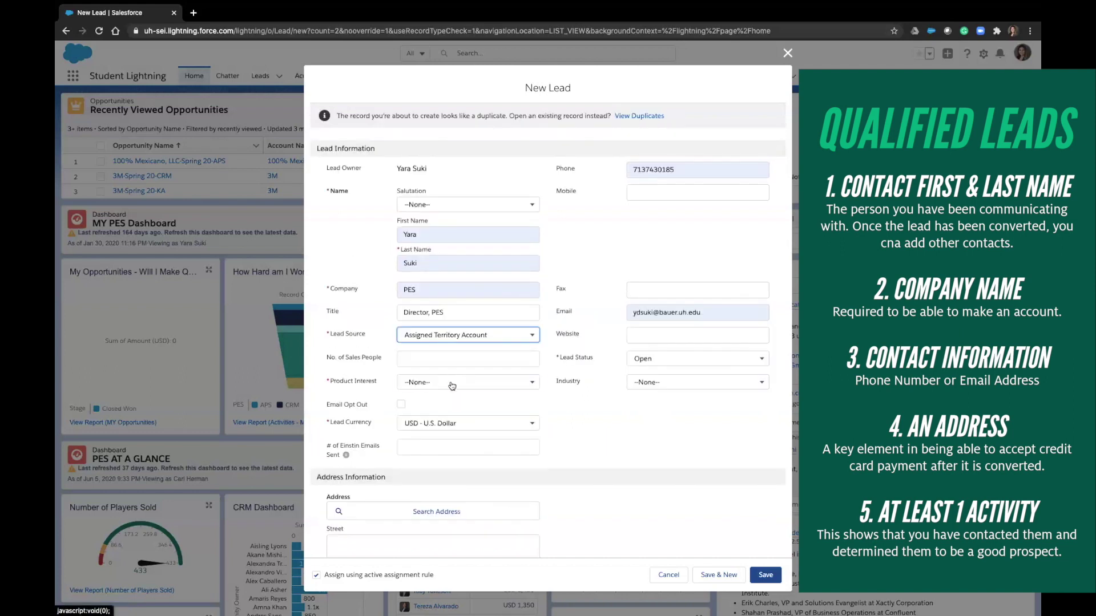
pyautogui.click(452, 386)
pyautogui.click(422, 436)
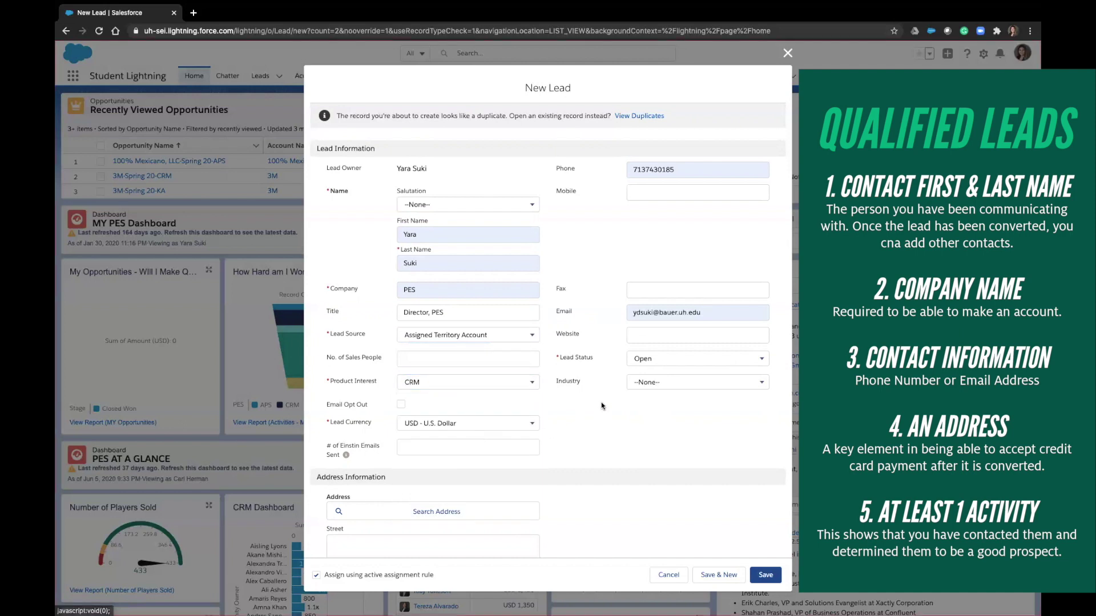